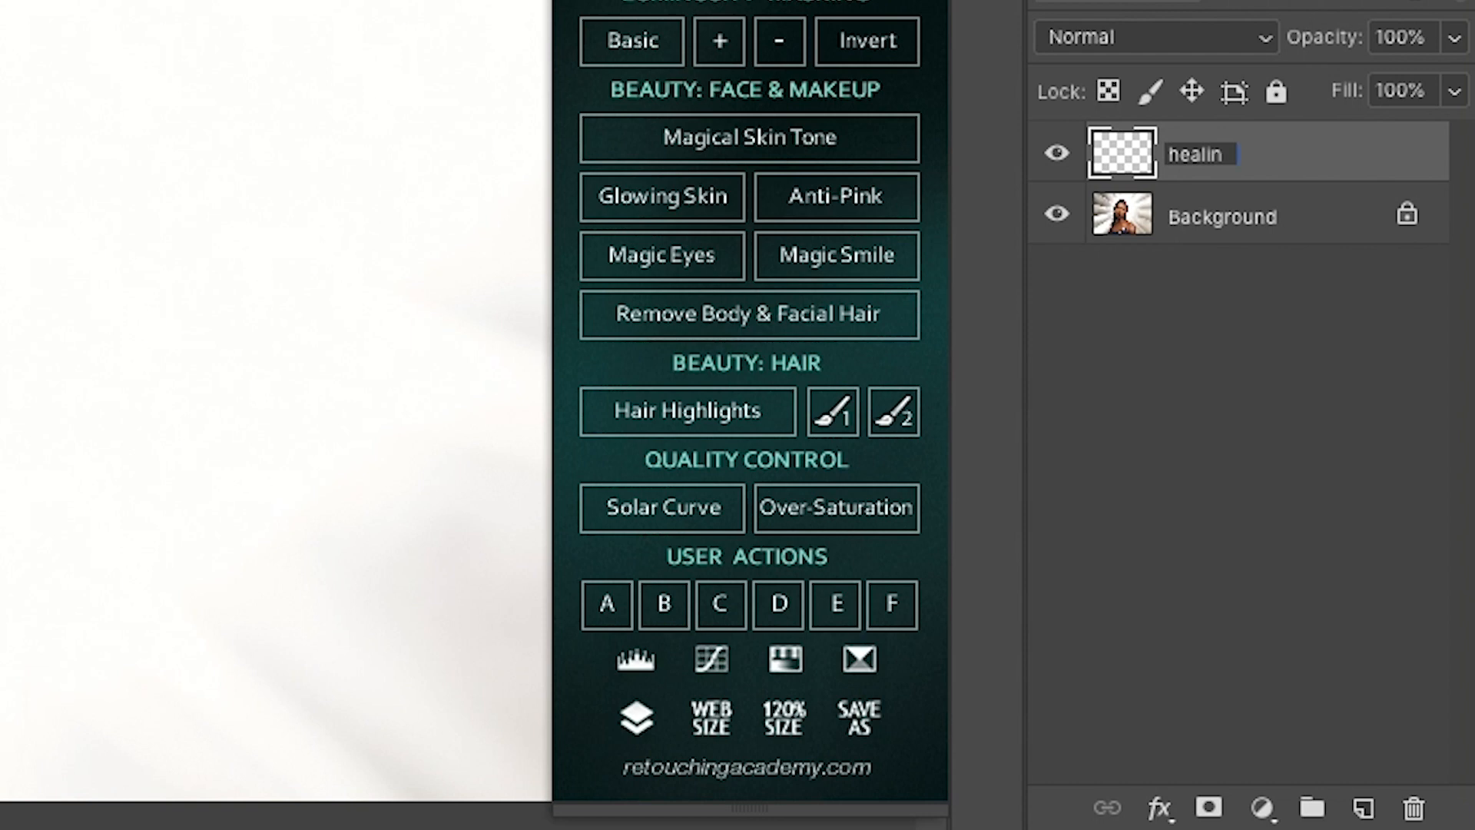
Step: Name the new layer healing and activate the Spot Healing Brush Tool
key(Return)
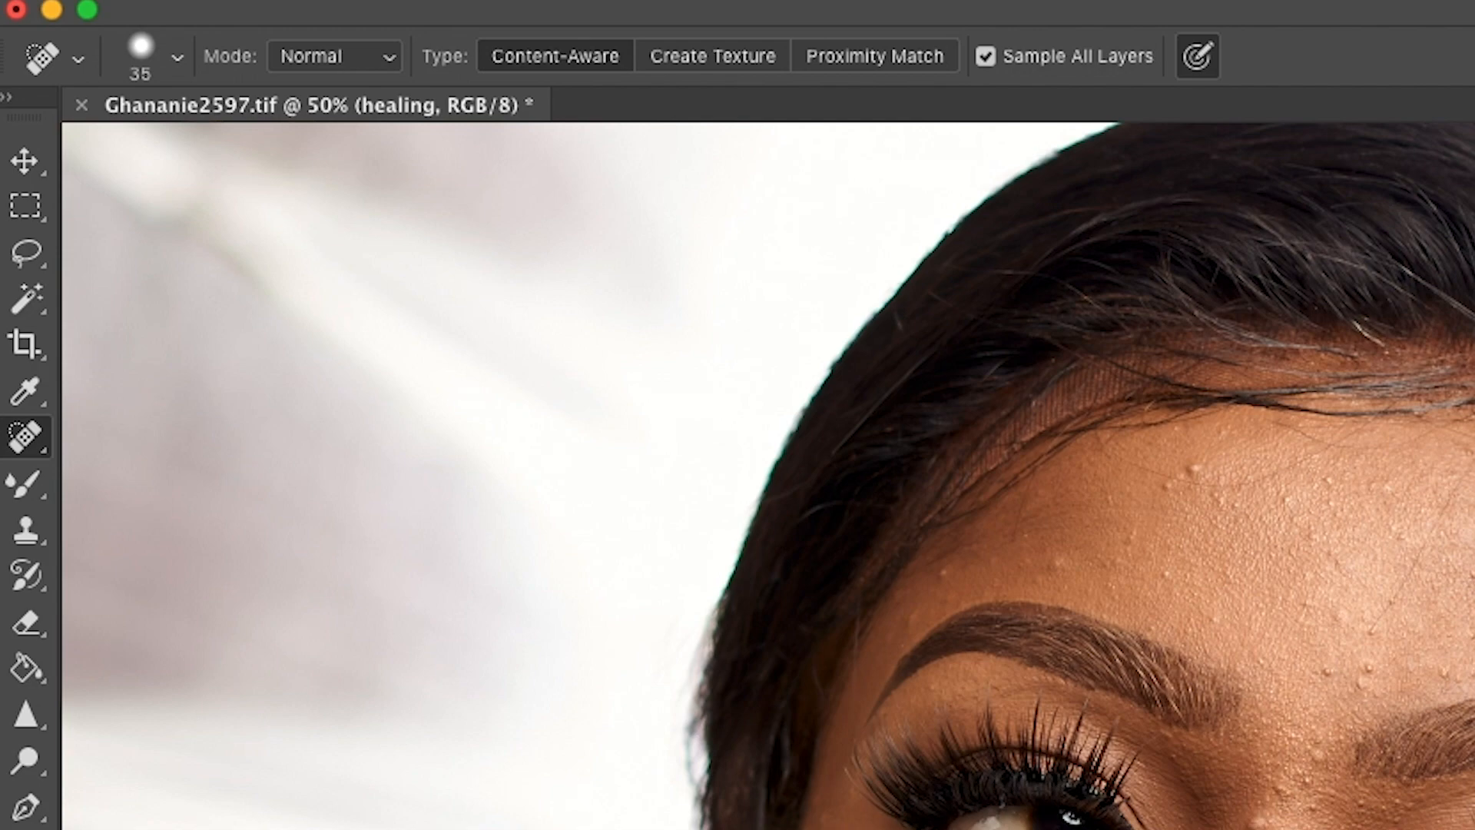
right_click(25, 437)
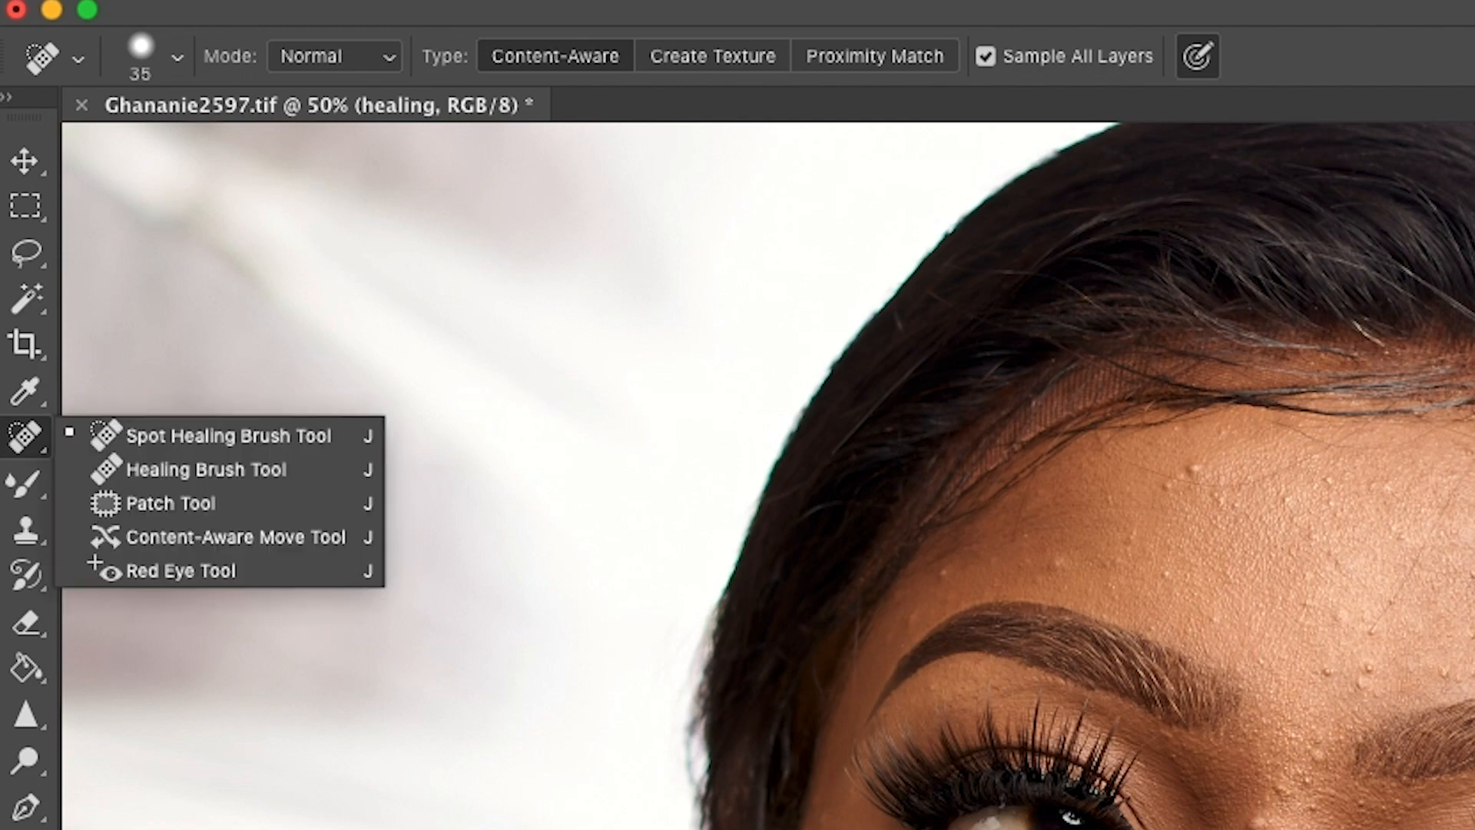
click(223, 434)
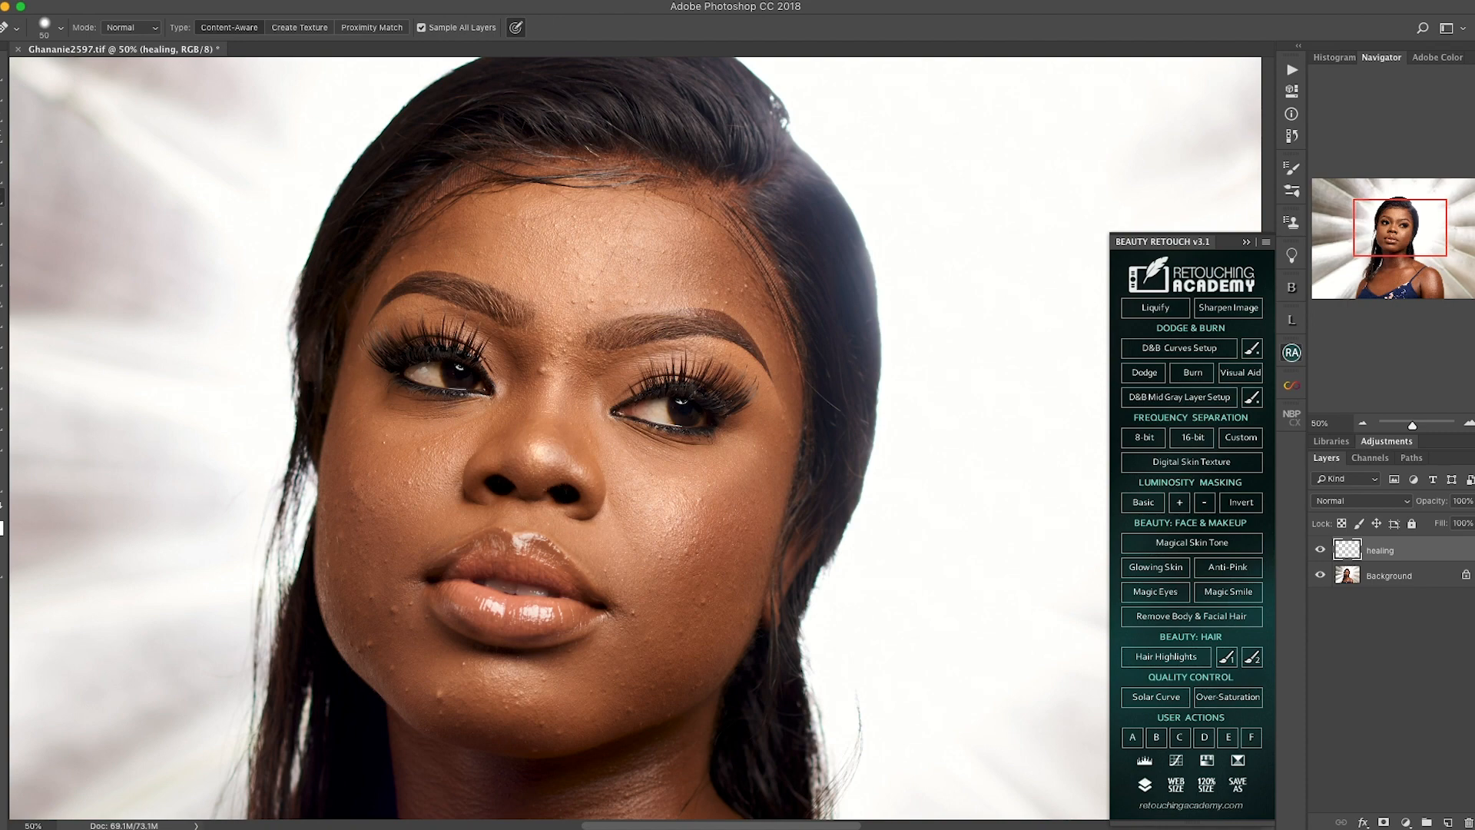
Step: Try the Healing Brush Tool on the forehead blemishes just above and between the eyebrows
right_click(1, 206)
click(66, 221)
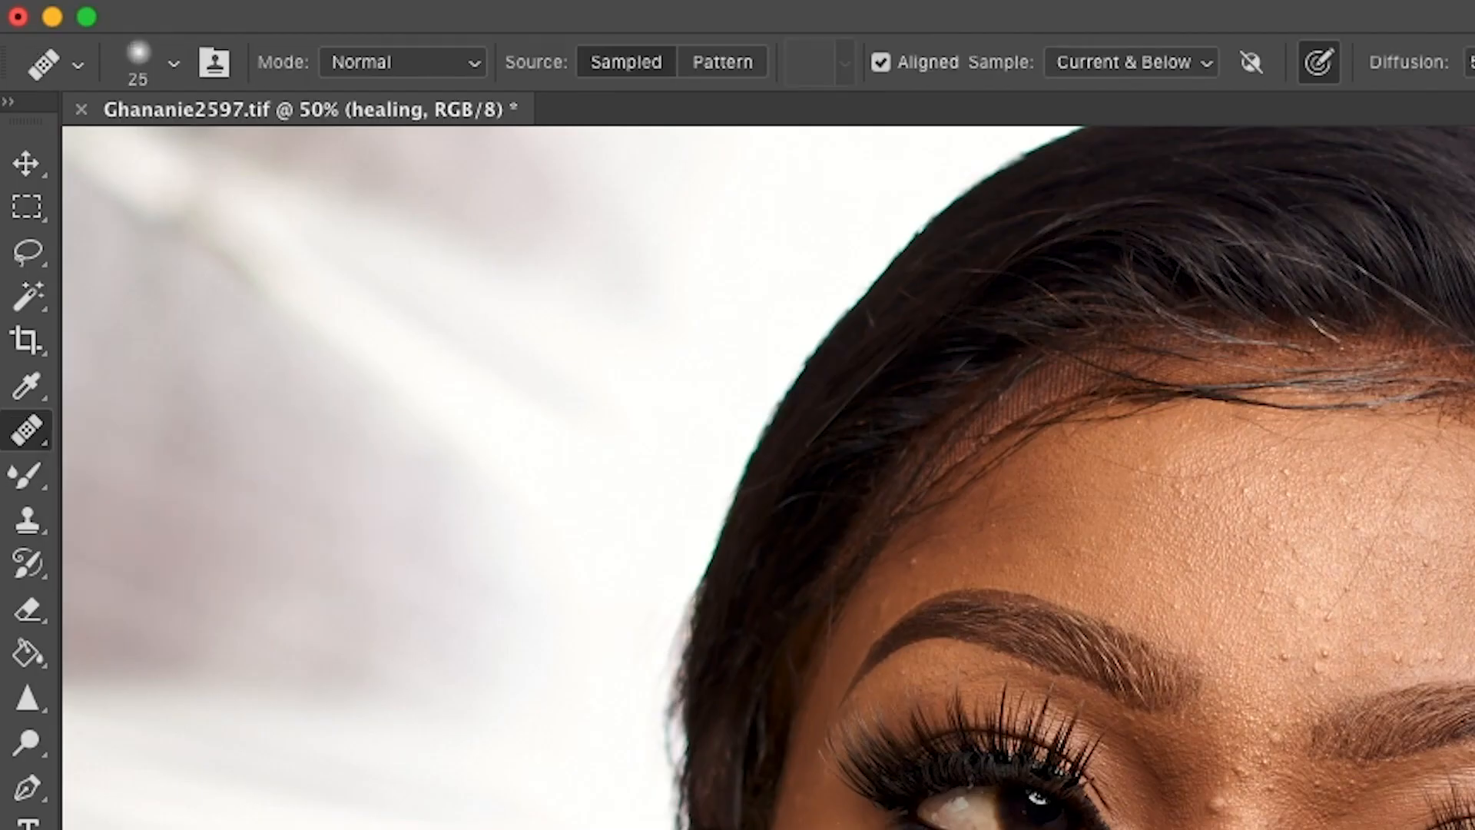
scroll(636, 438, up, 1)
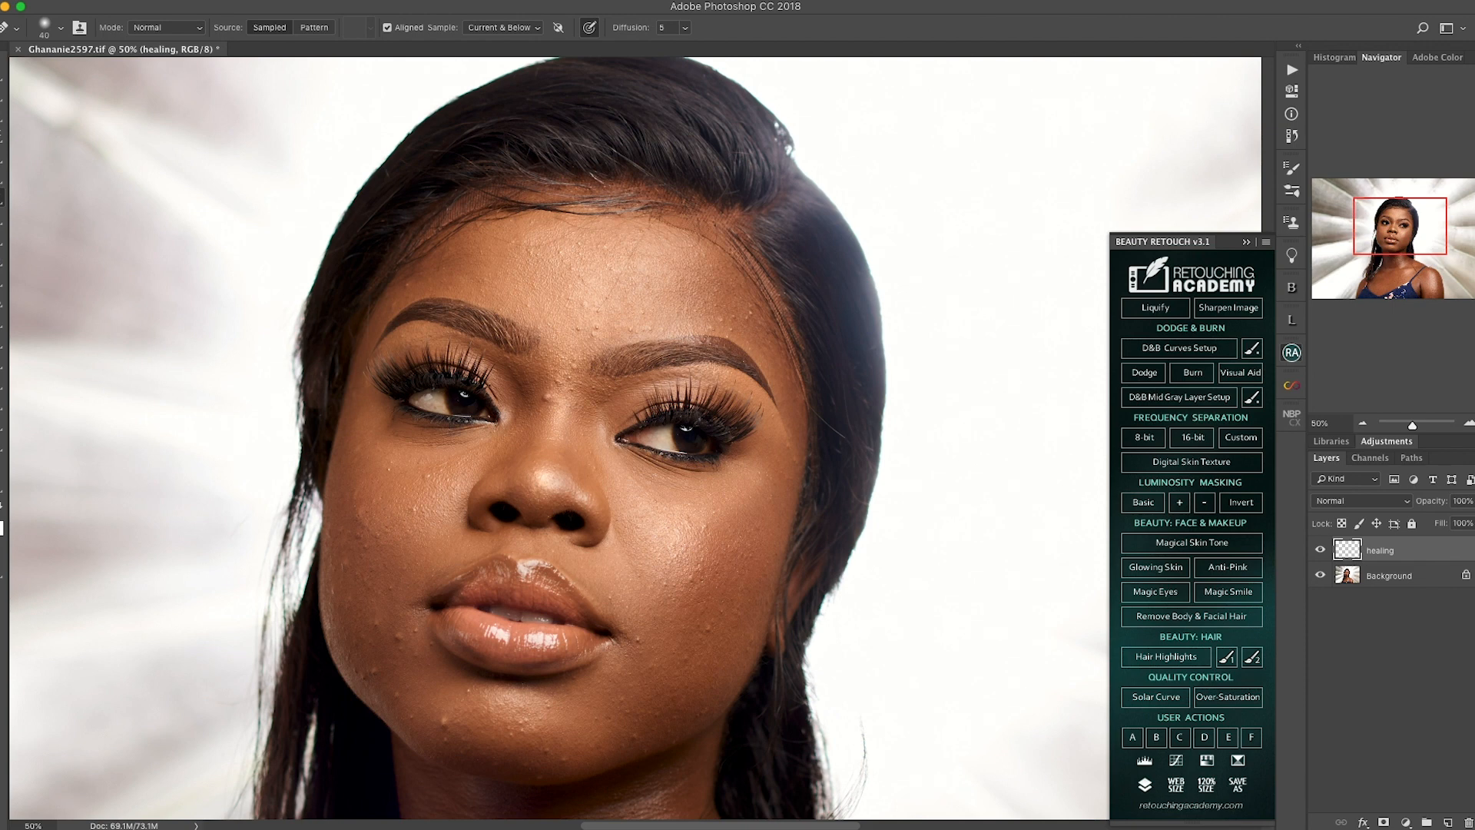
click(583, 326)
click(595, 300)
click(580, 330)
Step: Switch back to the Spot Healing Brush and remove the small bumps on the forehead at 100% zoom
right_click(2, 198)
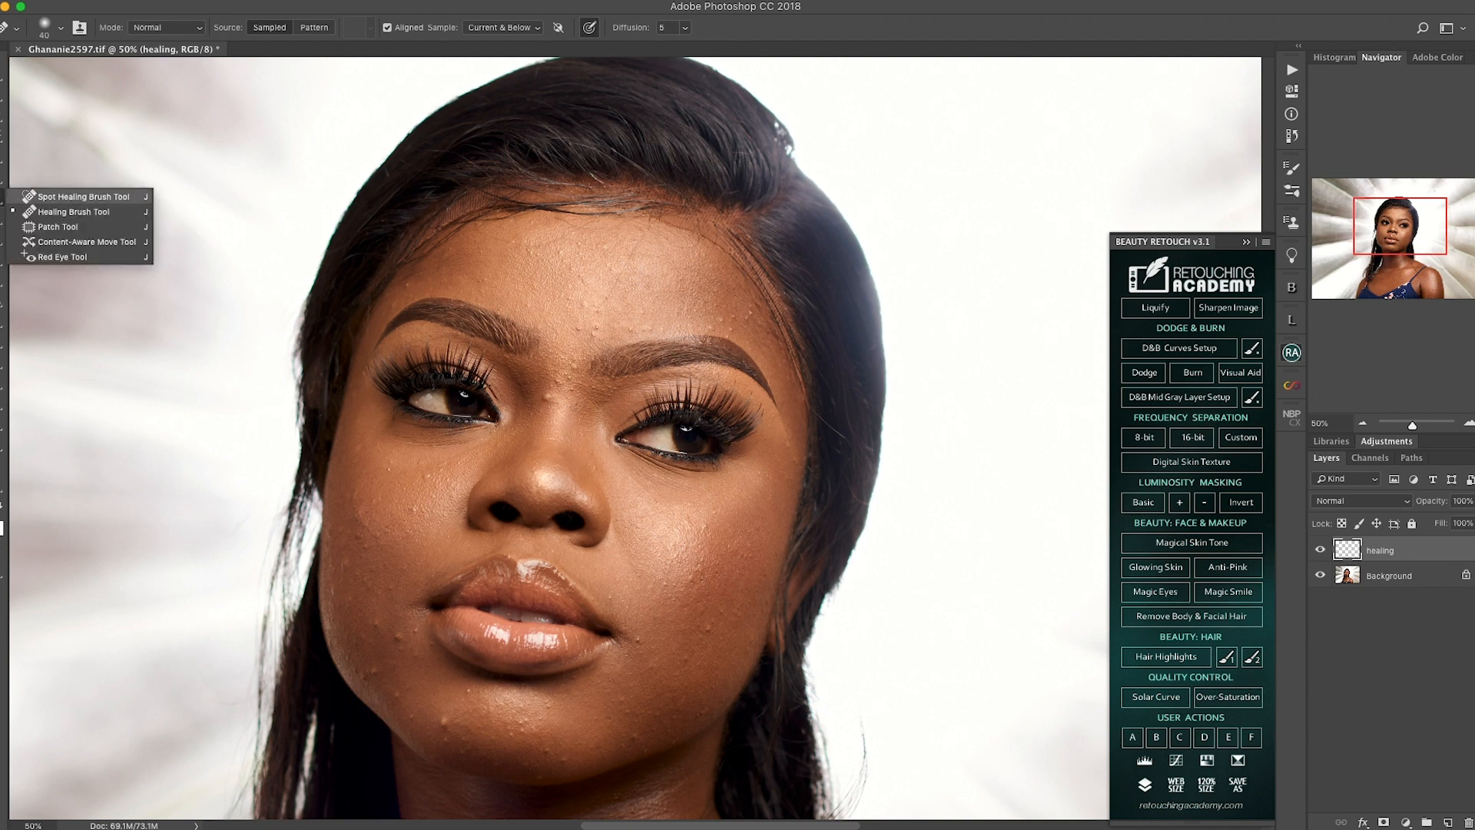
click(76, 197)
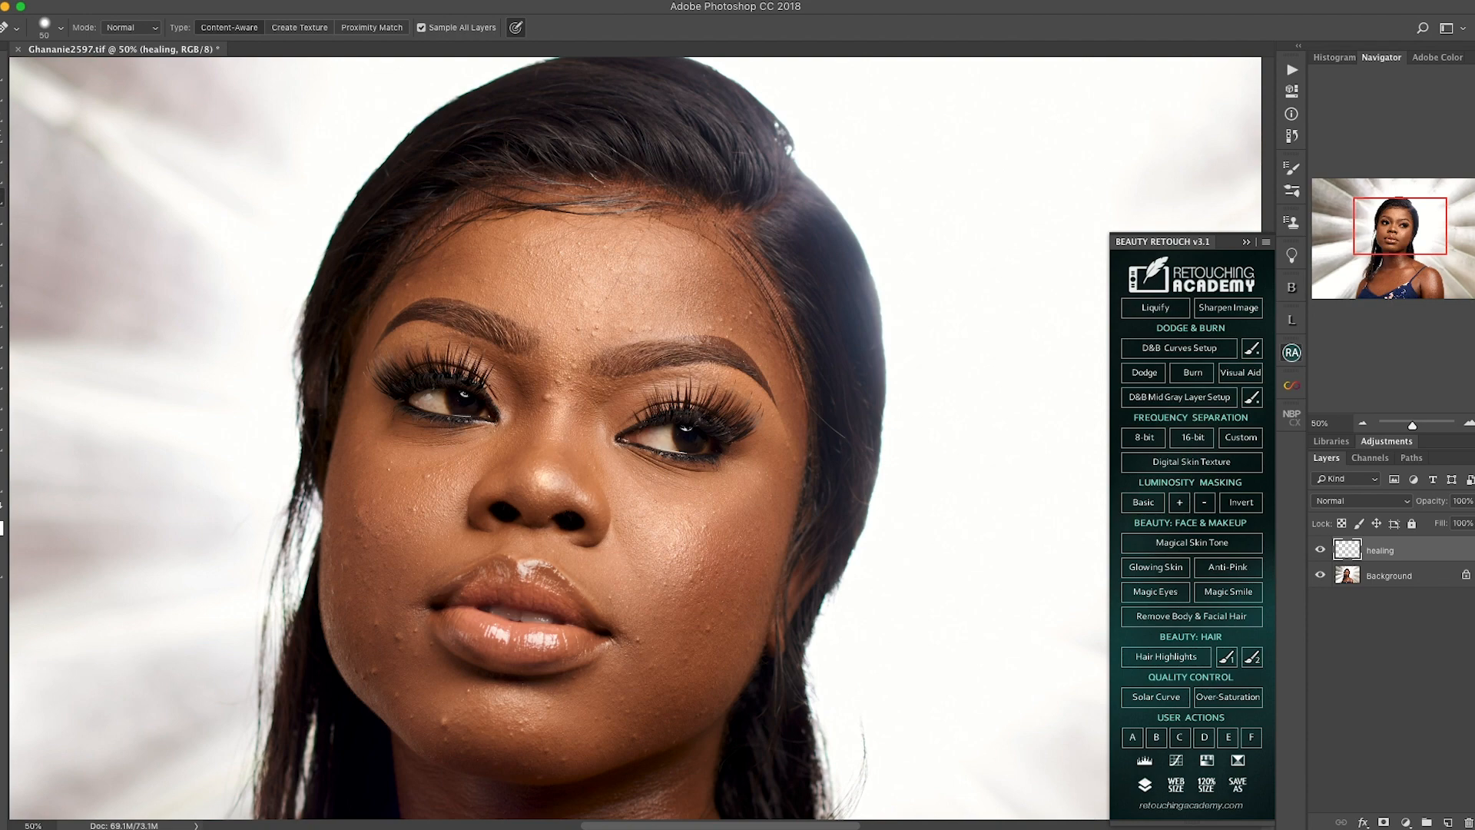
key(super+plus)
key(super+plus)
scroll(561, 438, up, 5)
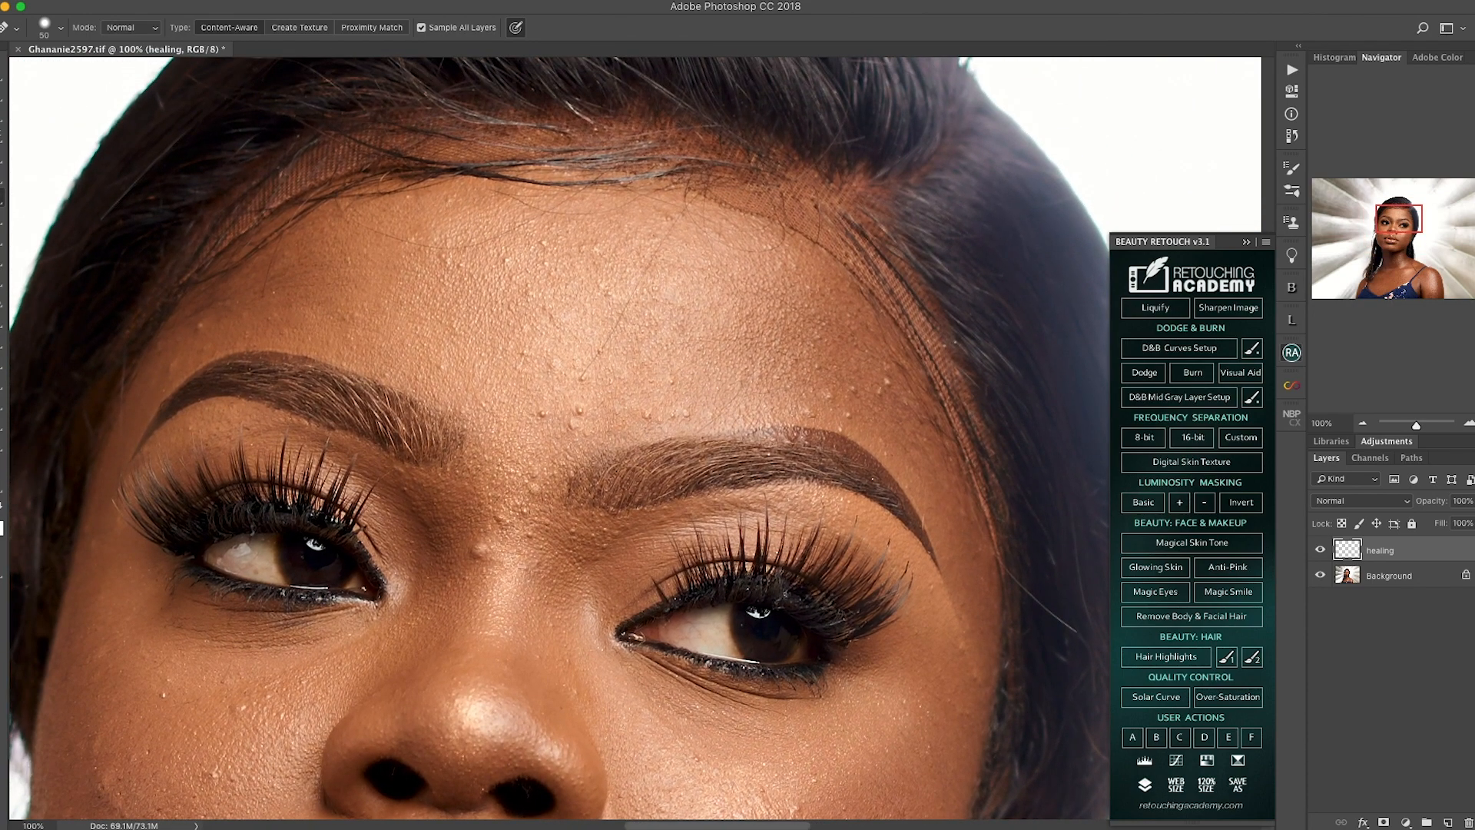
click(544, 243)
scroll(561, 438, down, 1)
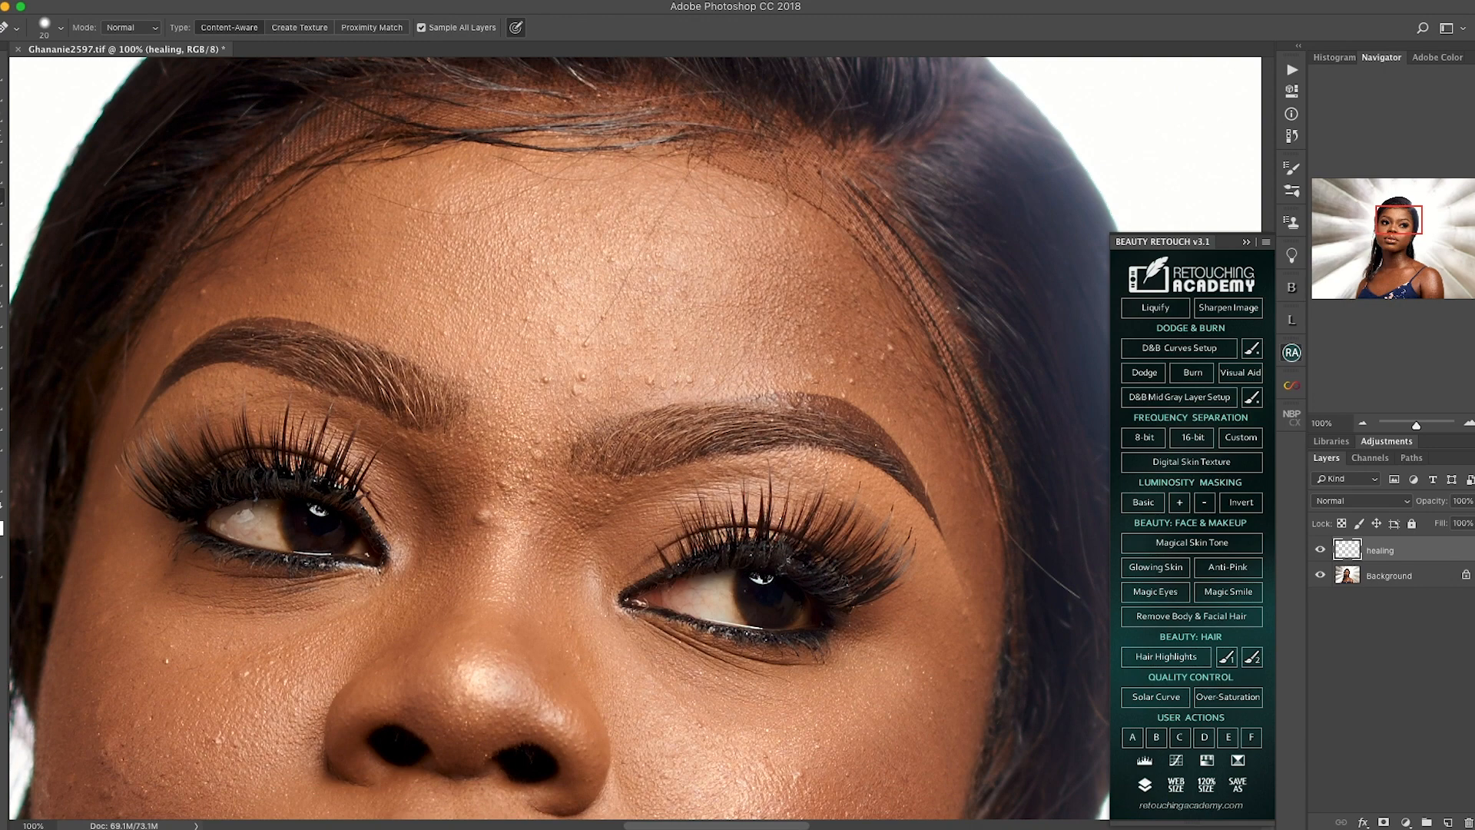
scroll(606, 253, down, 2)
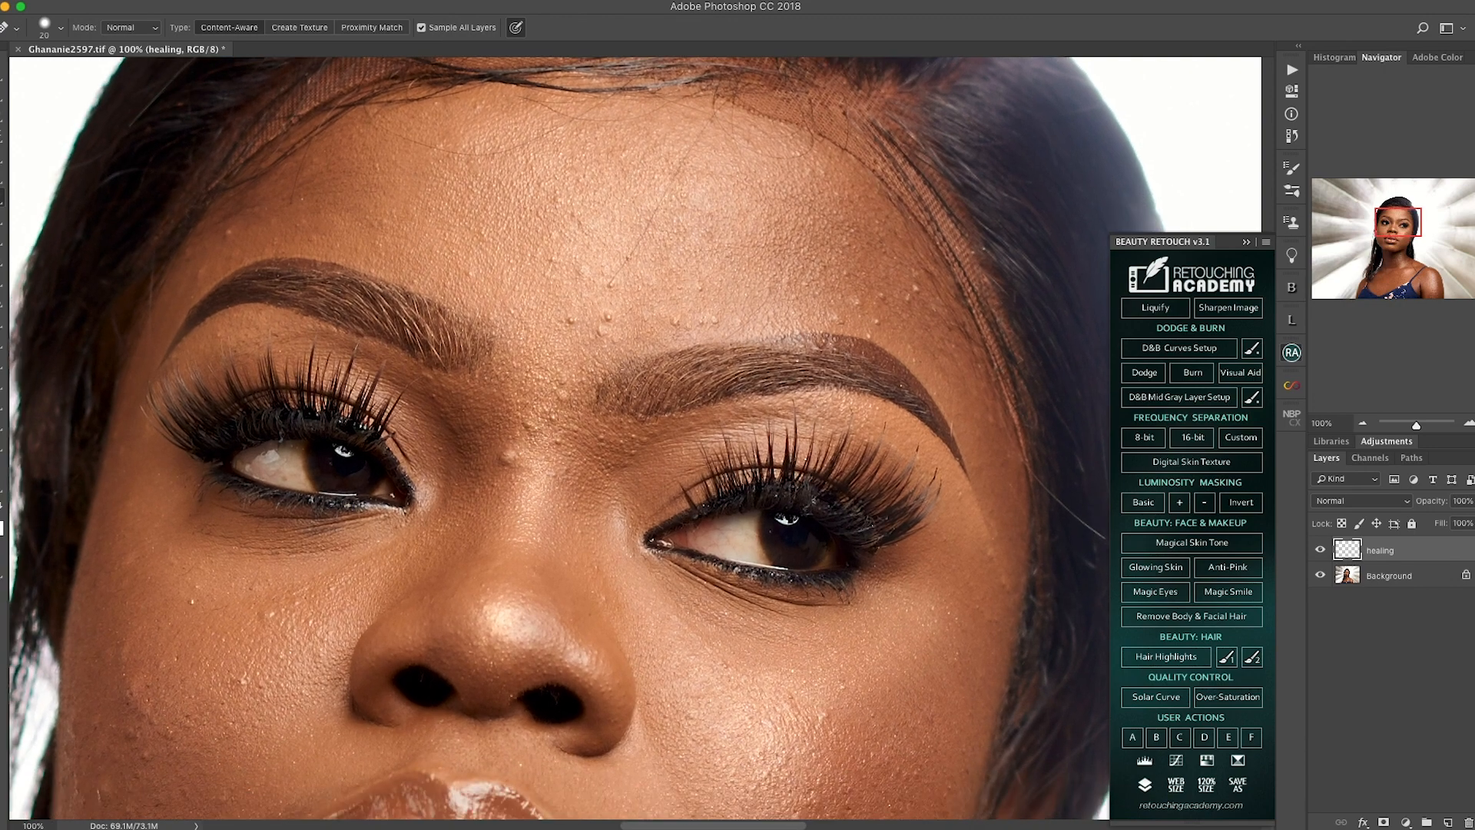
drag(554, 260, 447, 130)
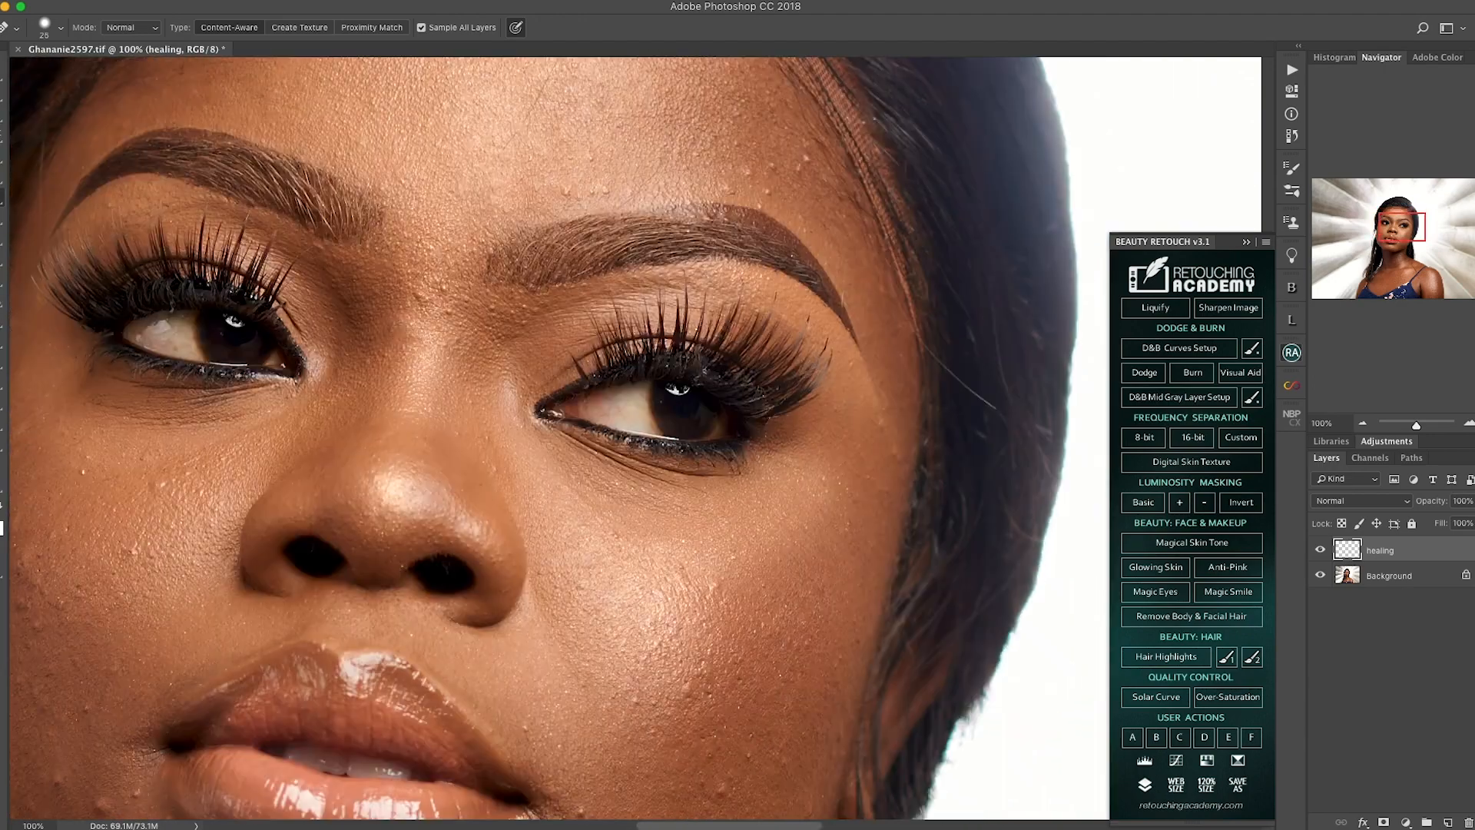
Step: Heal the blemishes between the eyebrows, around the nose and on the upper cheeks with a size 25 Spot Healing Brush
click(398, 330)
drag(538, 269, 351, 426)
click(425, 353)
click(593, 352)
drag(461, 384, 726, 355)
key(super+minus)
key(super+plus)
drag(538, 538, 643, 289)
mouse_move(845, 445)
mouse_down()
mouse_move(470, 411)
mouse_move(393, 353)
mouse_up()
click(529, 446)
click(428, 392)
drag(346, 476, 593, 330)
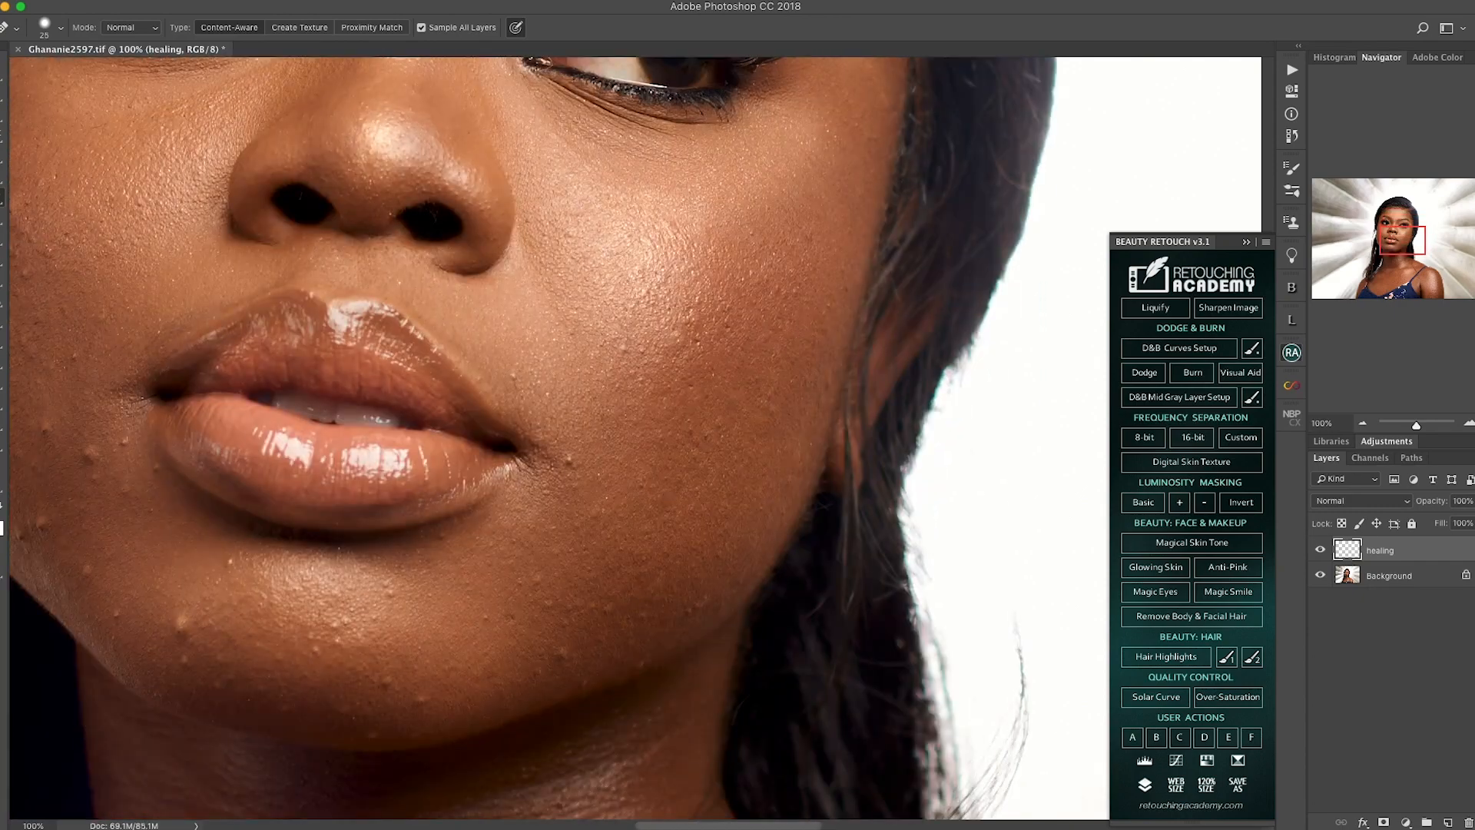
Step: Spot-heal the bumps on the cheek beside the mouth and along the lower edge of the chin
click(561, 653)
drag(537, 495, 574, 568)
click(572, 568)
click(853, 383)
drag(653, 499, 785, 338)
click(558, 593)
drag(512, 623, 523, 619)
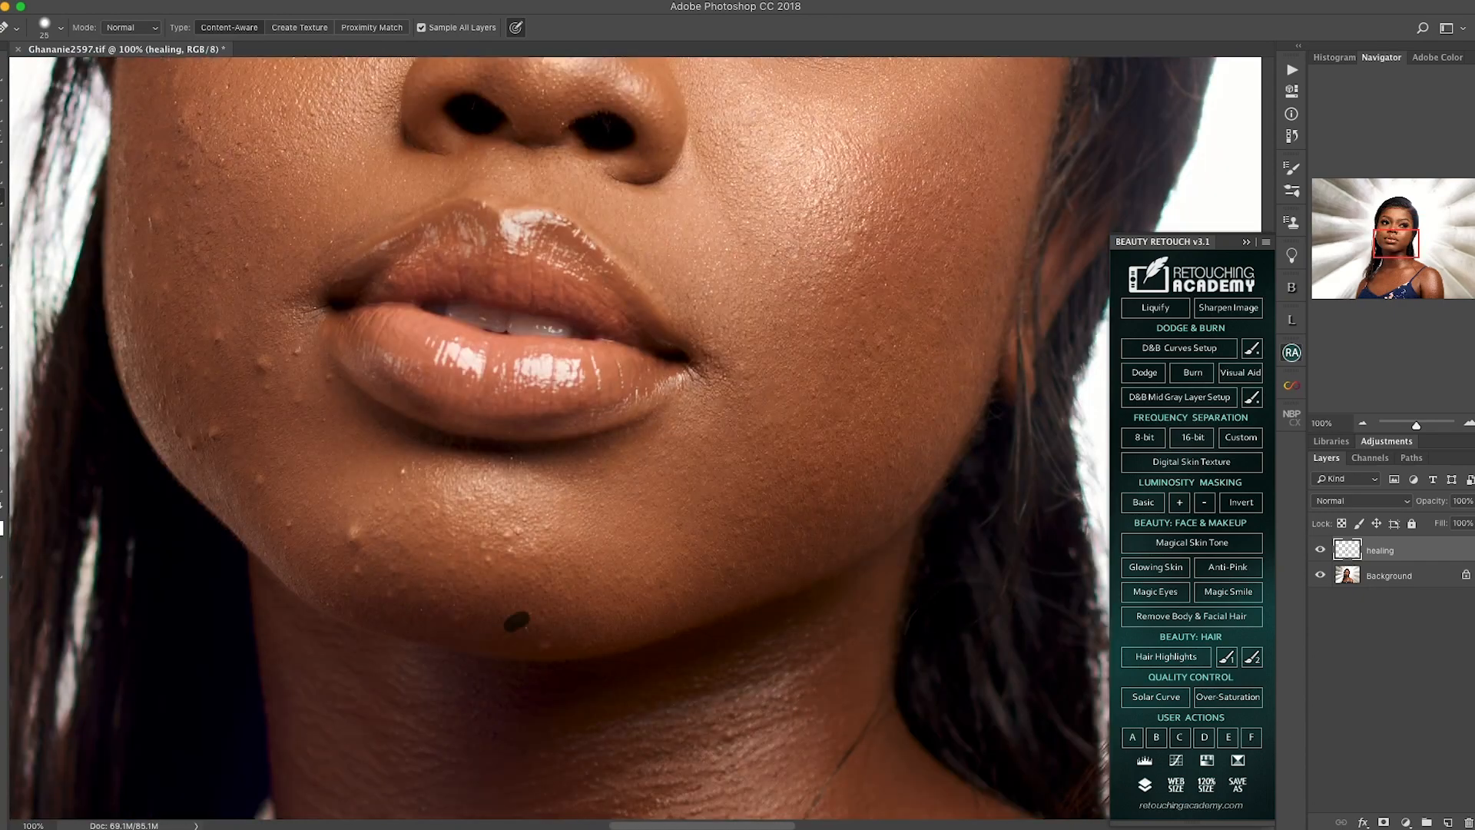
Step: Spot-heal the remaining bumps on the chin and on the cheek nearest the light background
click(508, 535)
drag(461, 499, 659, 547)
click(551, 583)
mouse_move(537, 422)
mouse_down()
mouse_move(645, 541)
mouse_move(527, 513)
mouse_up()
click(579, 535)
click(531, 604)
click(538, 546)
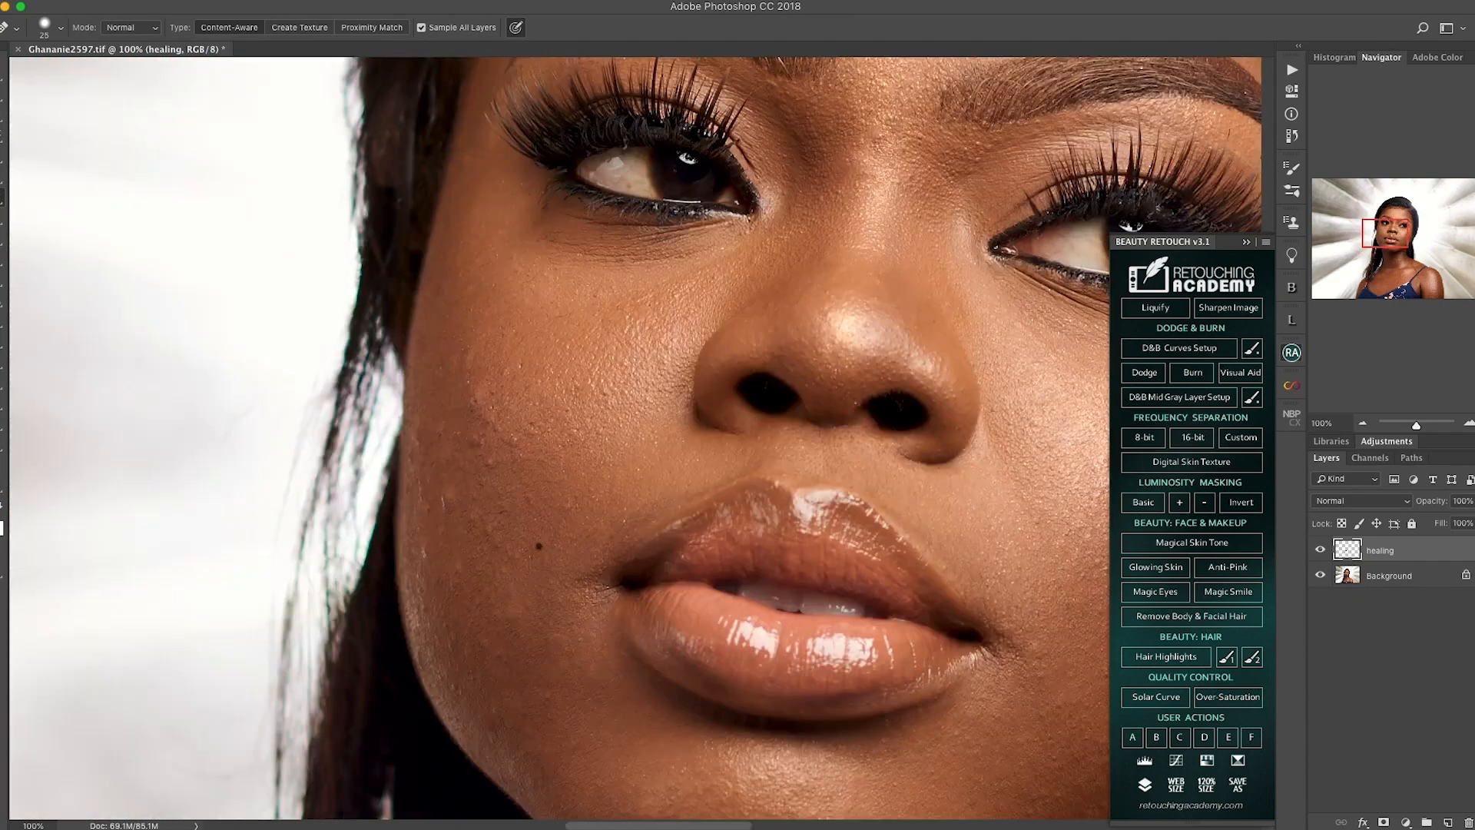
Step: Examine the healed skin over the whole face at 50% and up close at 100% zoom
key(super+minus)
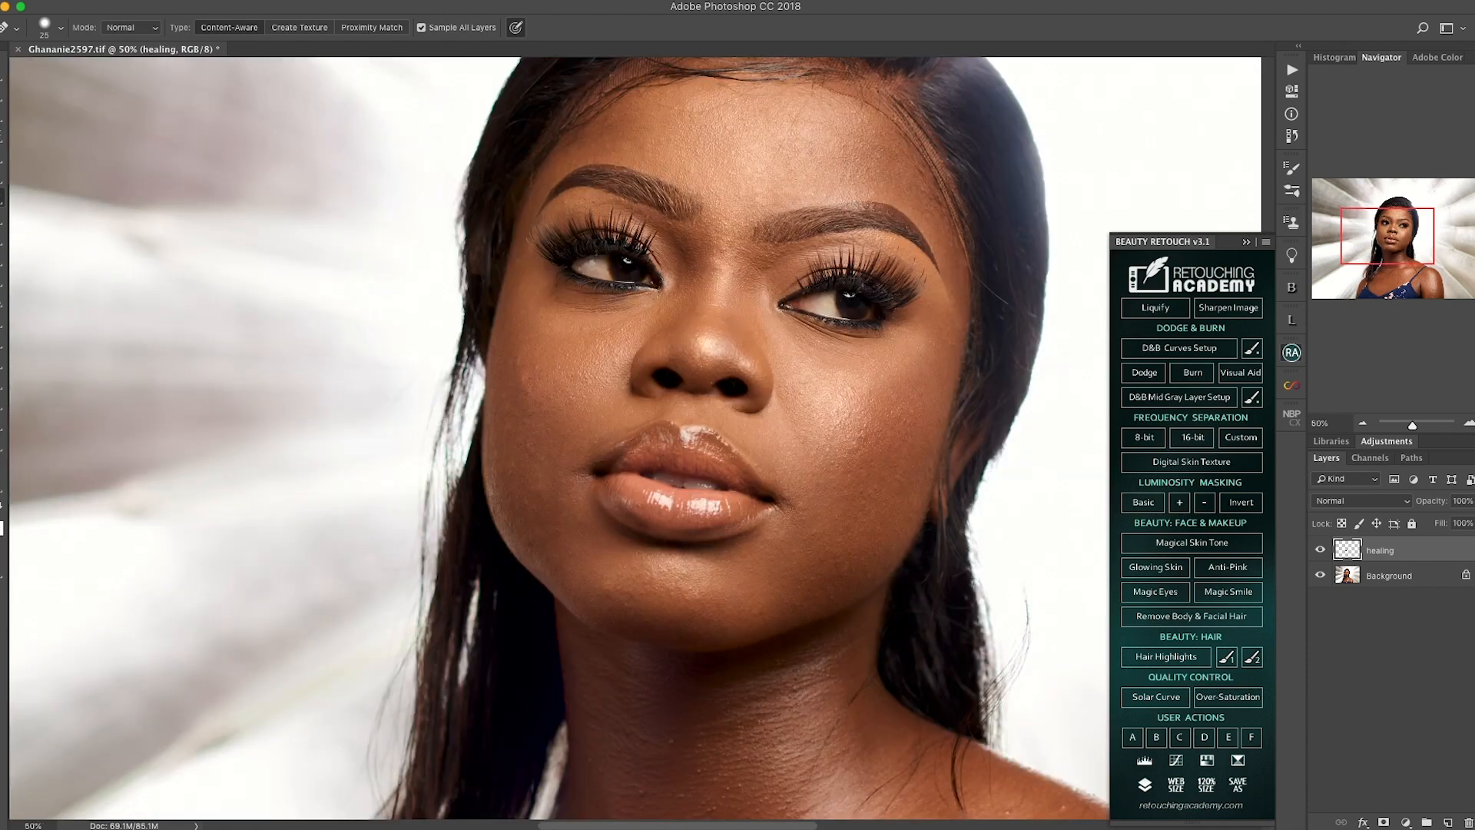
drag(692, 369, 610, 456)
key(super+plus)
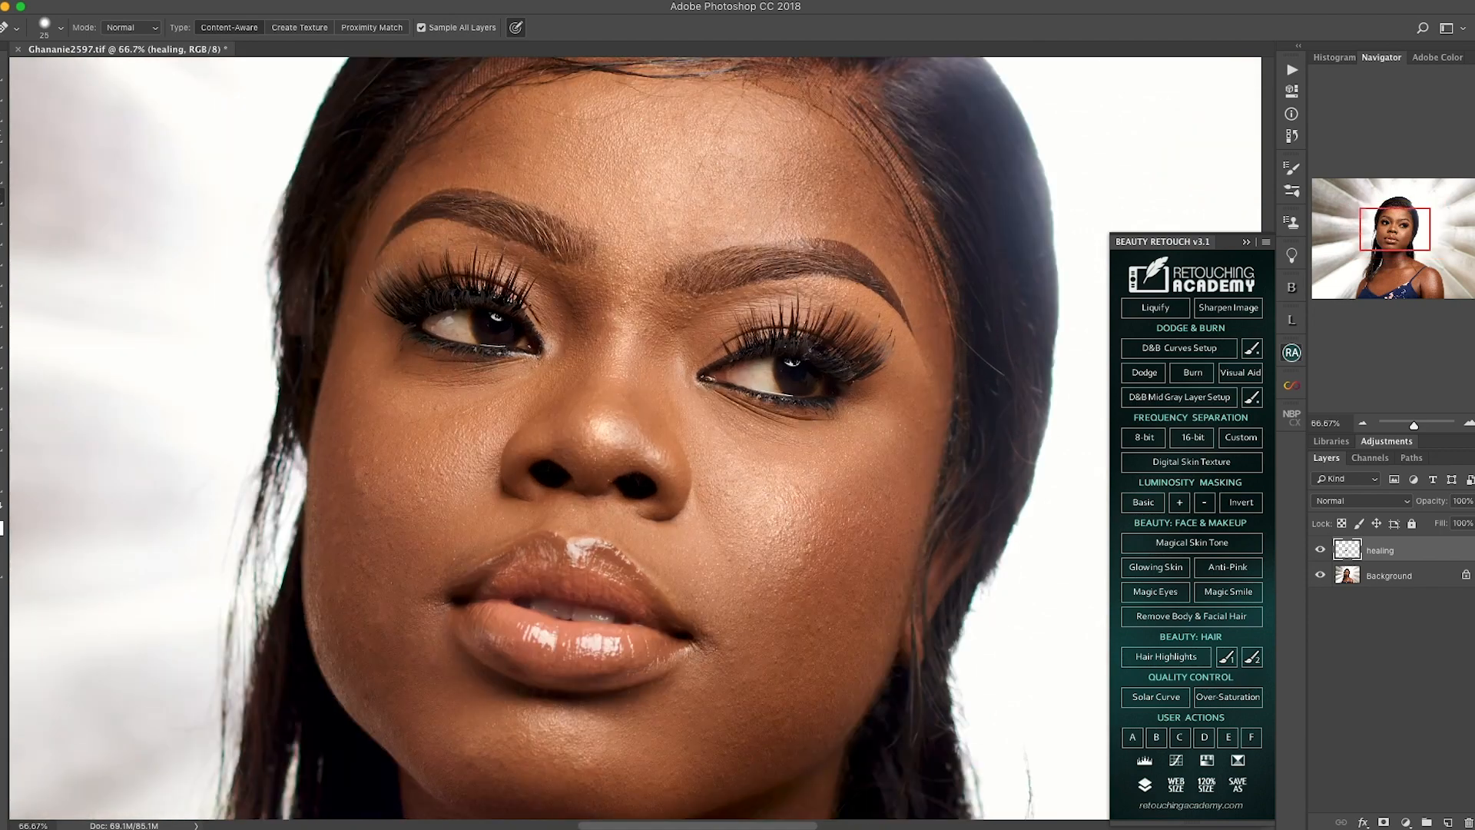
key(super+minus)
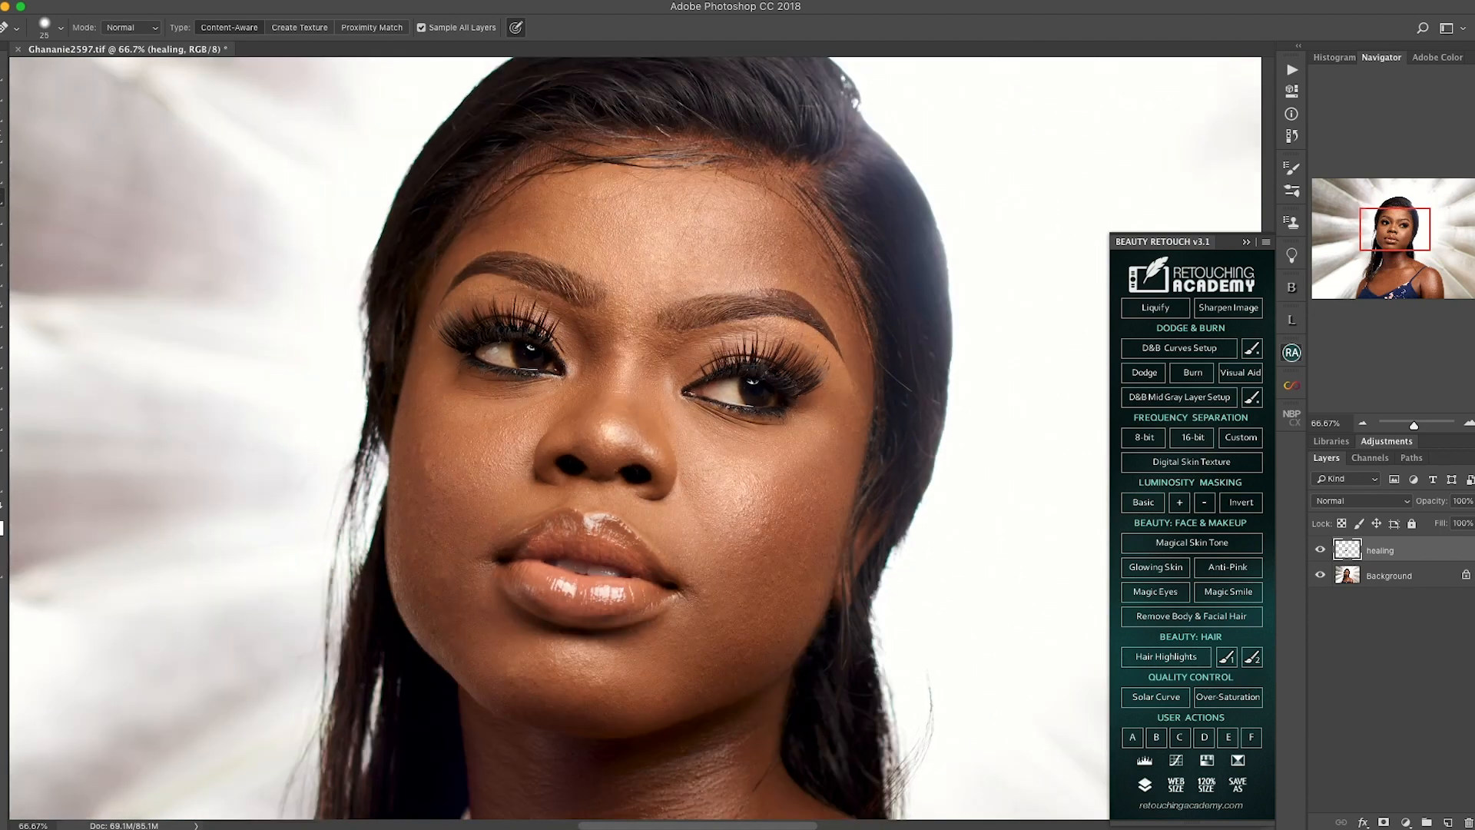
drag(607, 476, 655, 416)
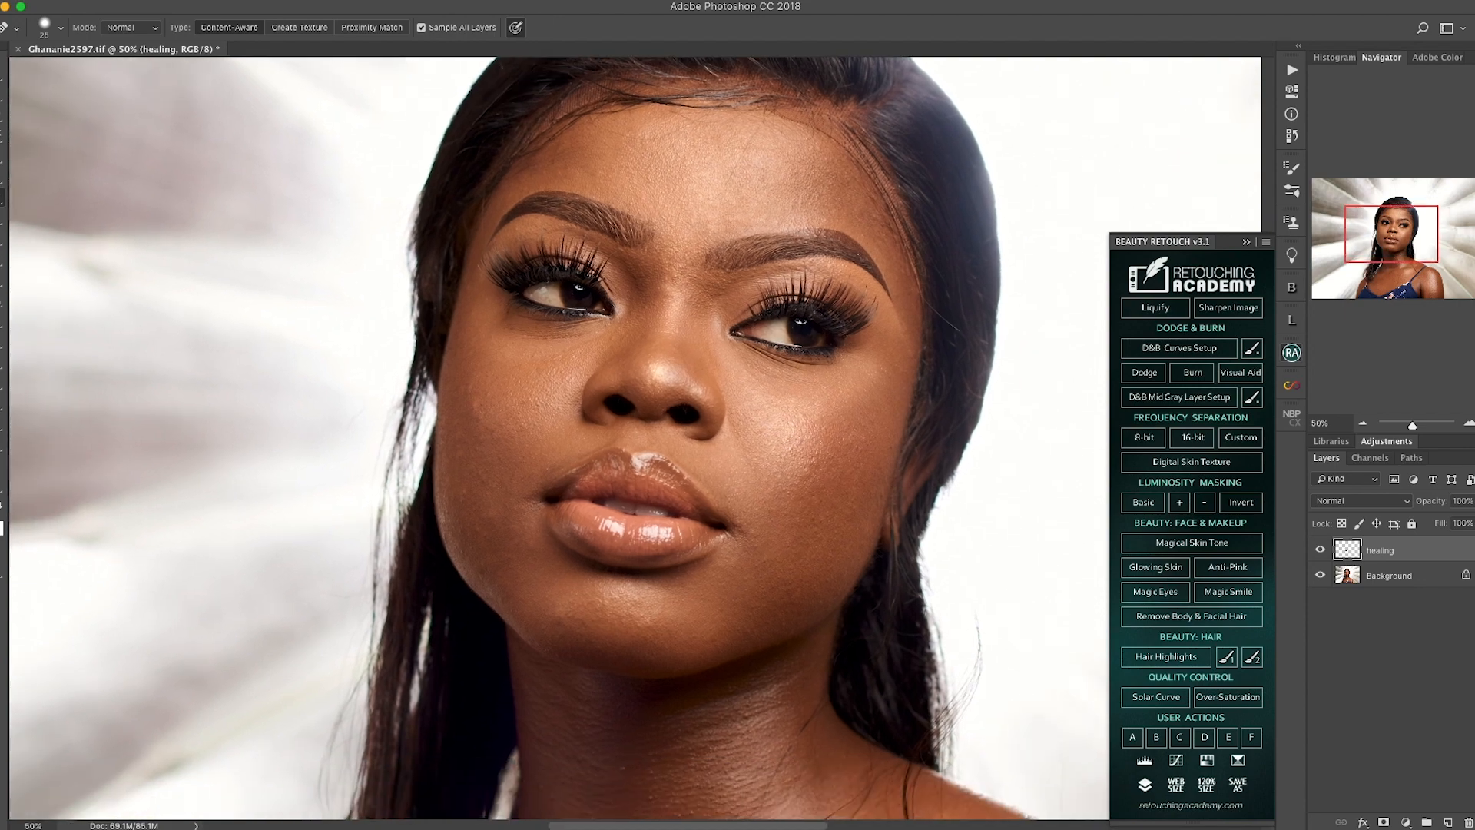
key(super+plus)
key(super+plus)
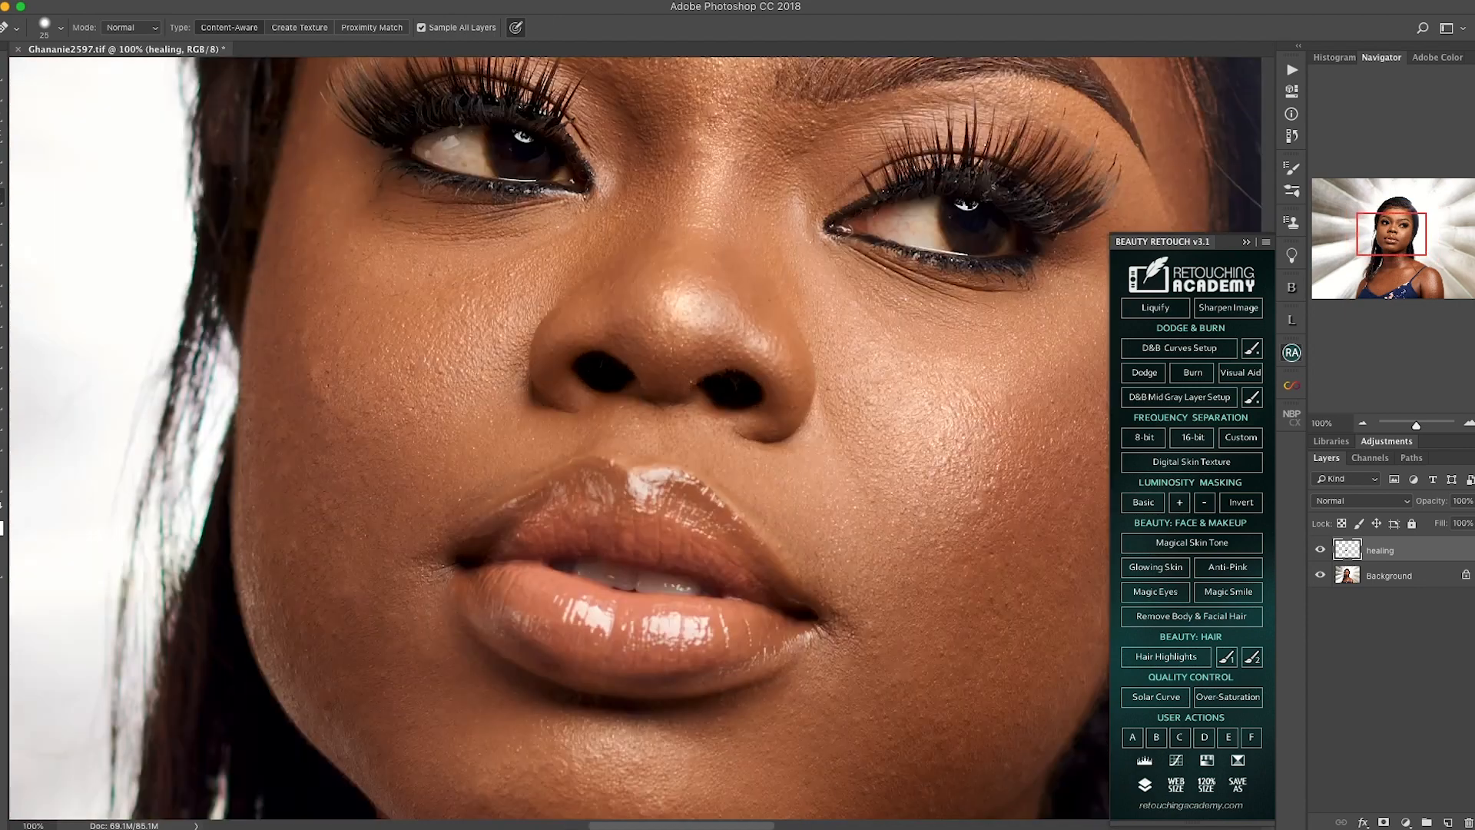
drag(600, 492, 720, 378)
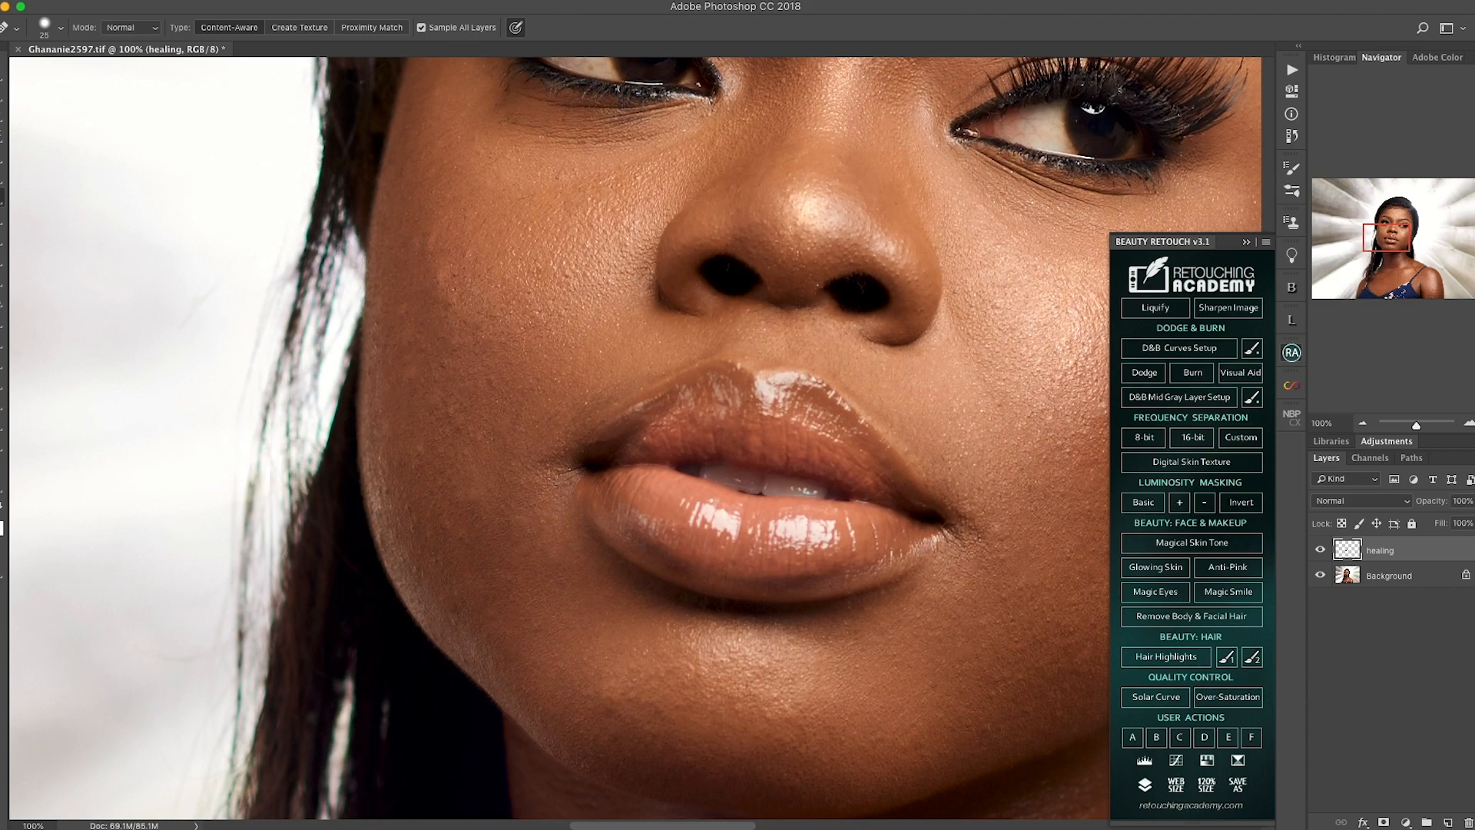
Step: Switch to the Healing Brush Tool for the skin around the cheek and mouth
click(30, 451)
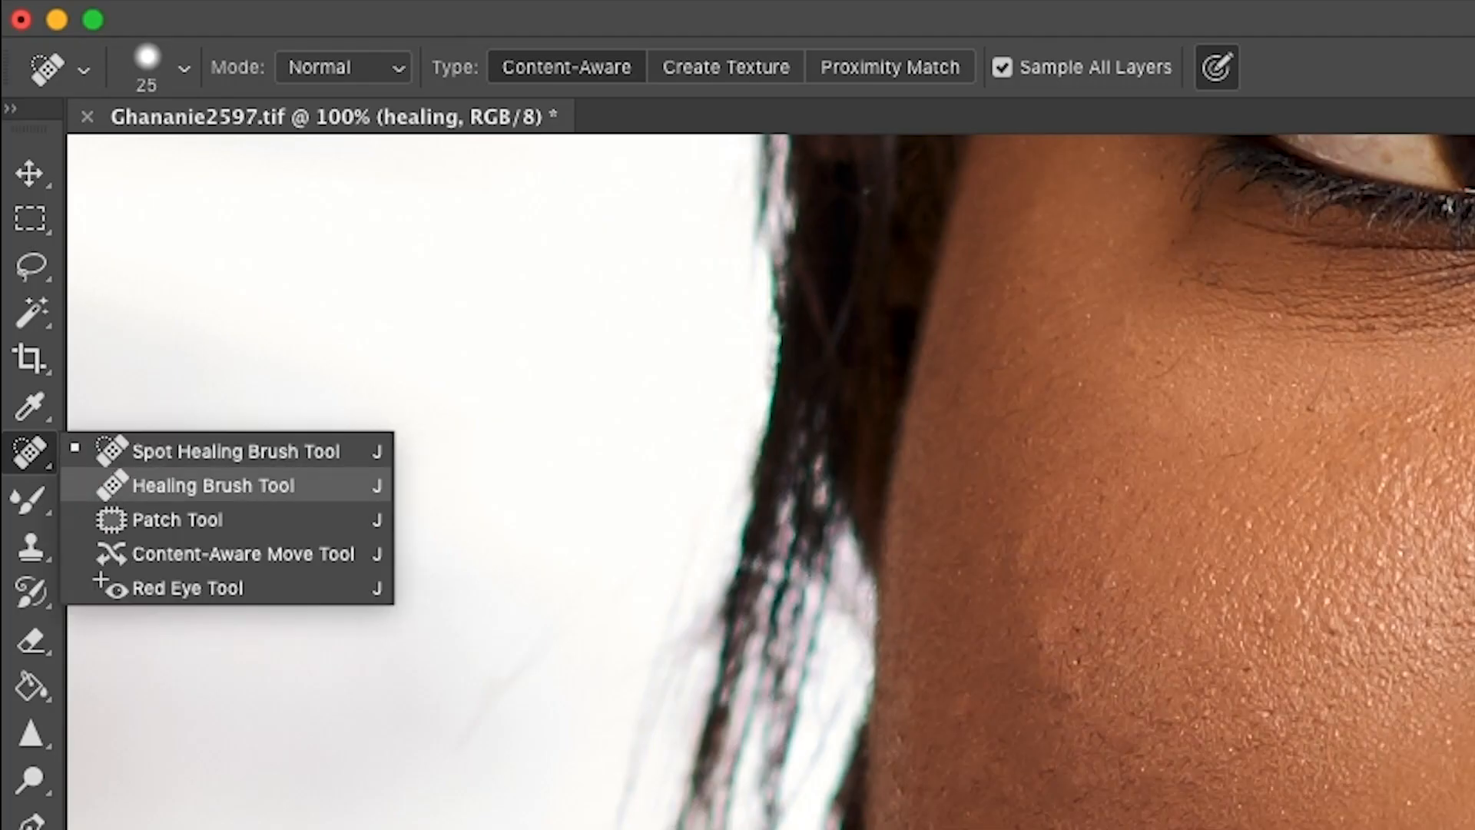
click(212, 485)
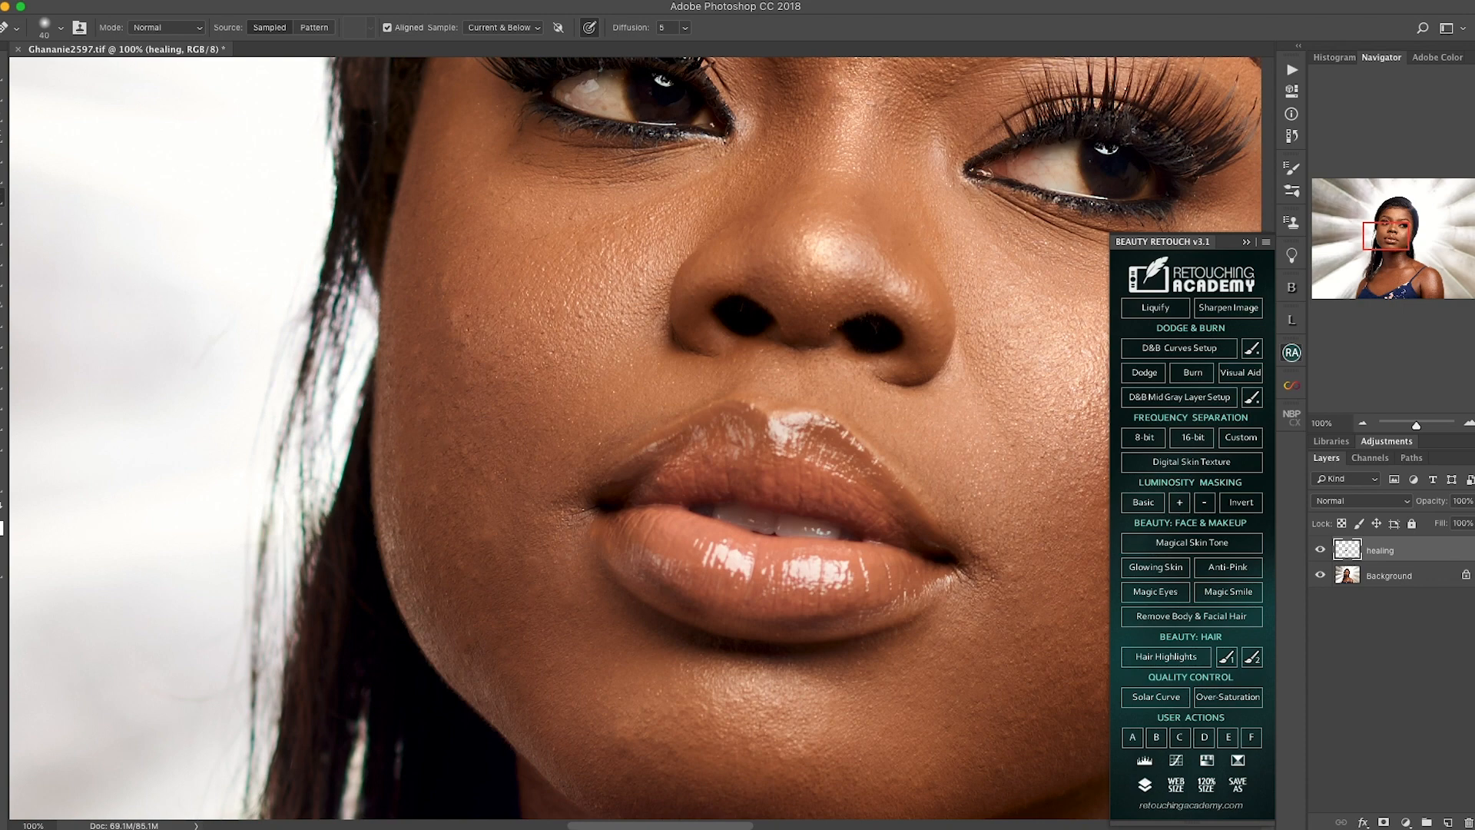
scroll(560, 438, down, 2)
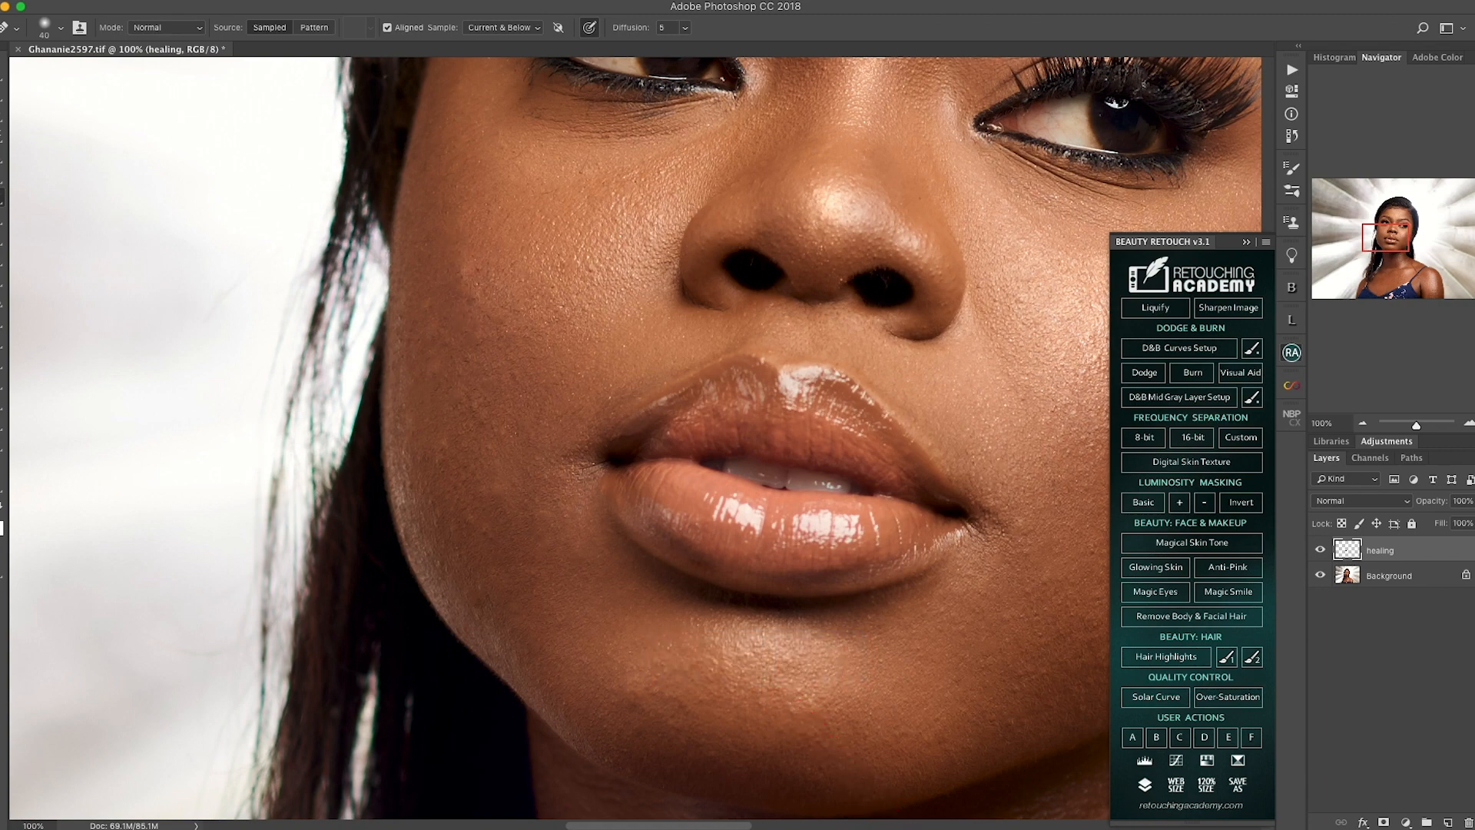
scroll(636, 438, down, 3)
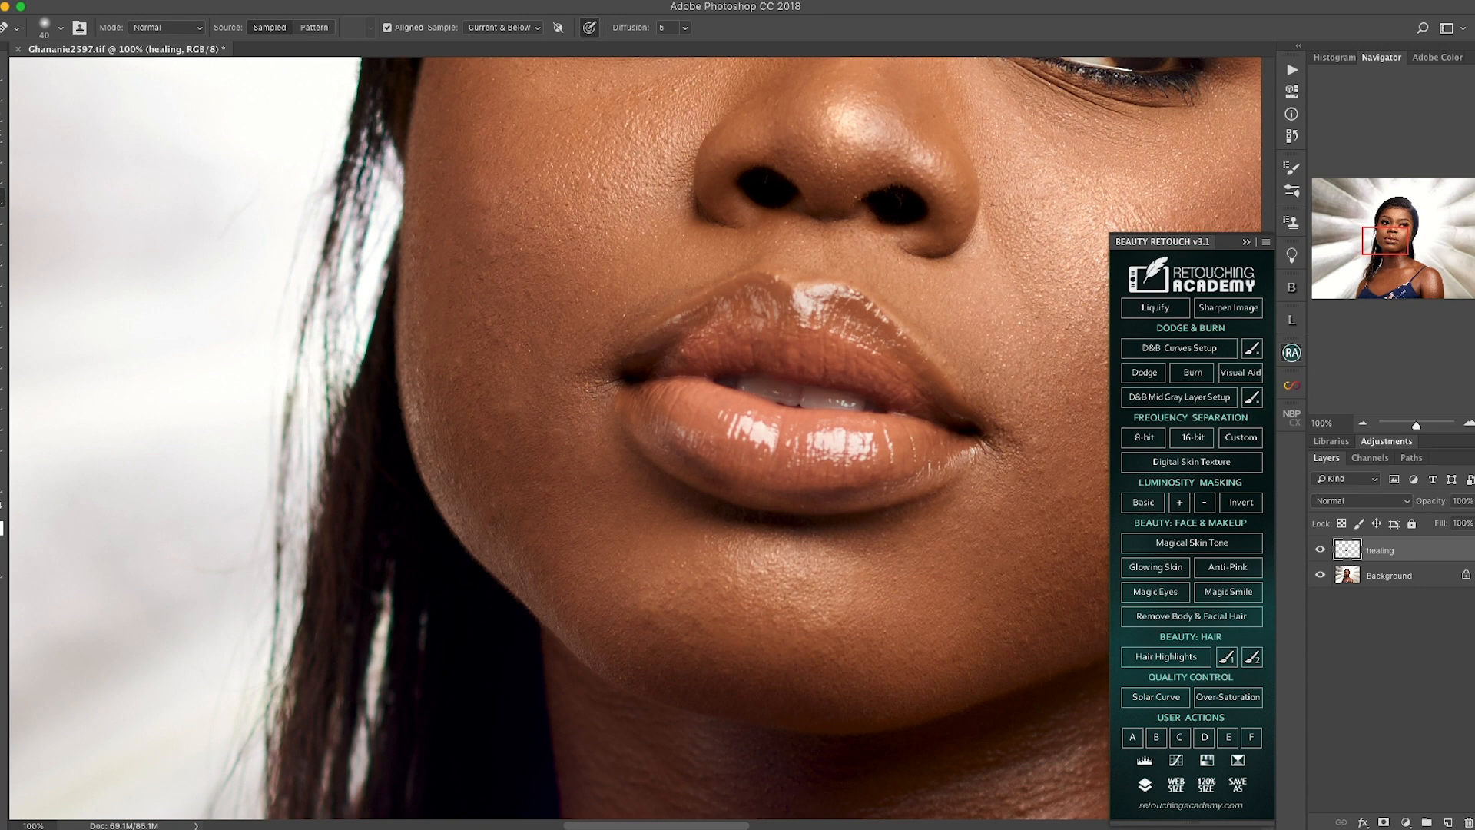
click(2, 198)
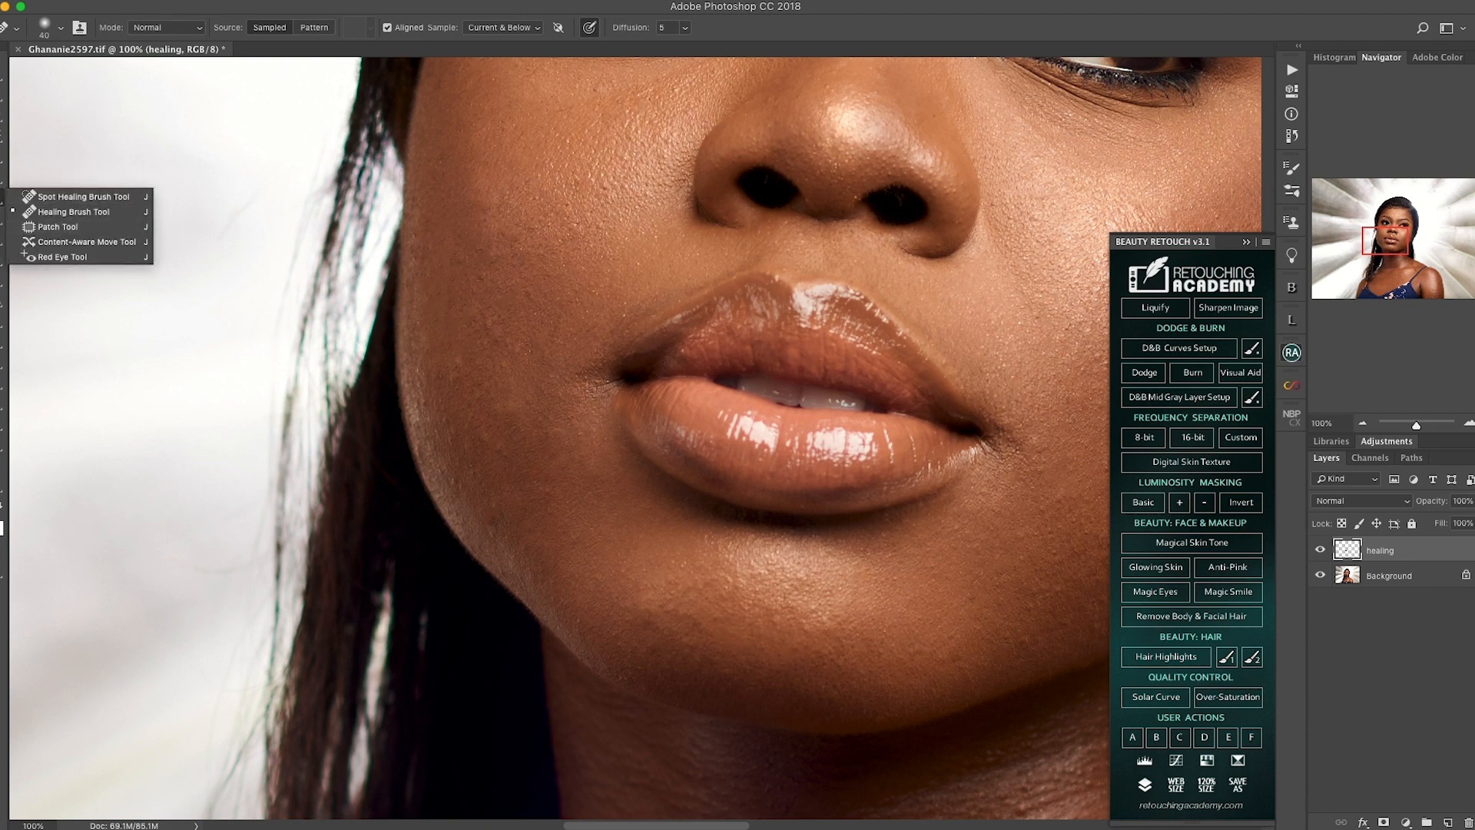
click(73, 211)
drag(503, 215, 426, 231)
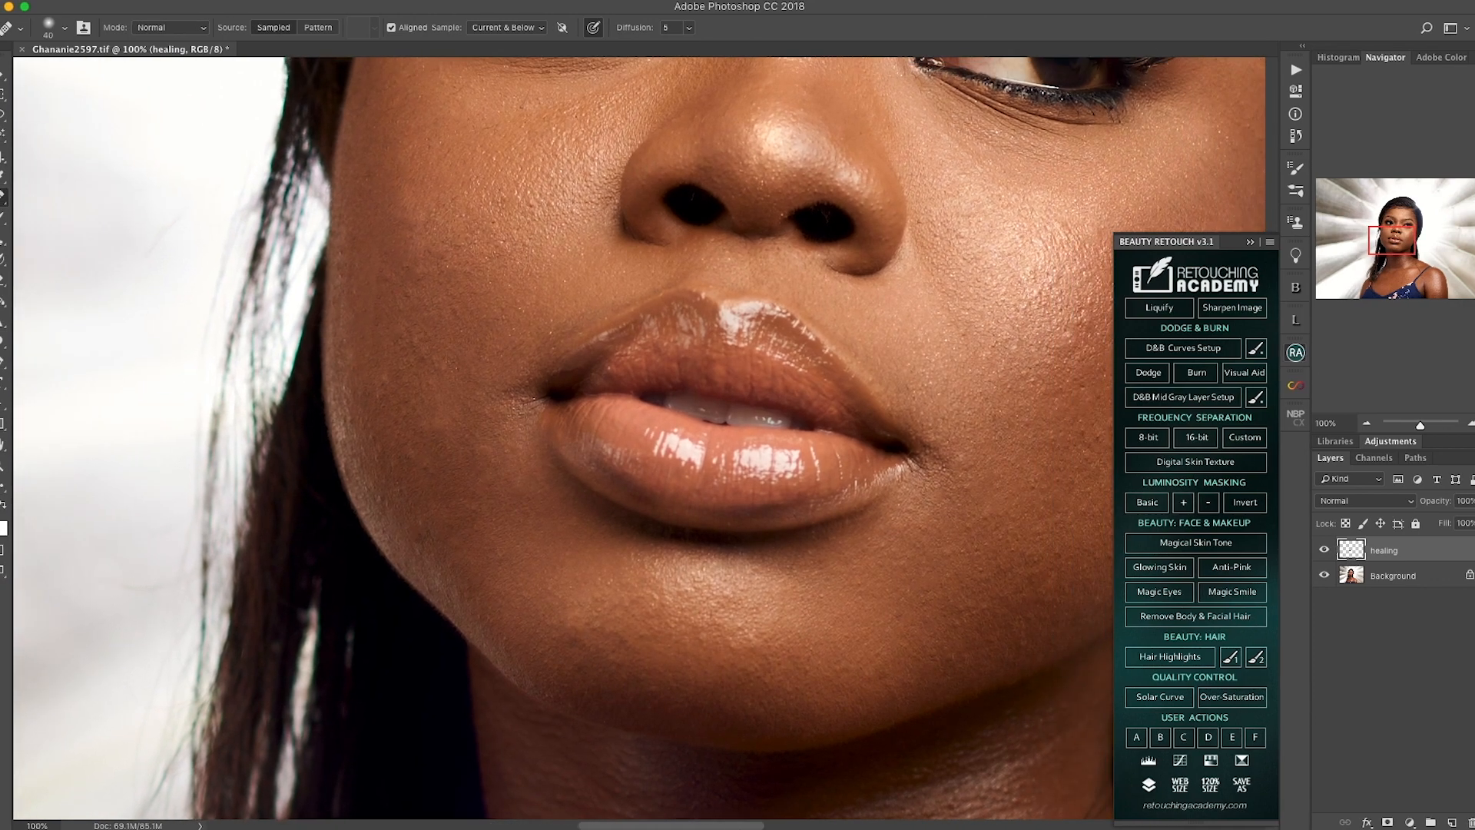
Step: Switch to the Patch Tool and patch small skin spots on the cheek beside the lips, clearing each selection
right_click(3, 196)
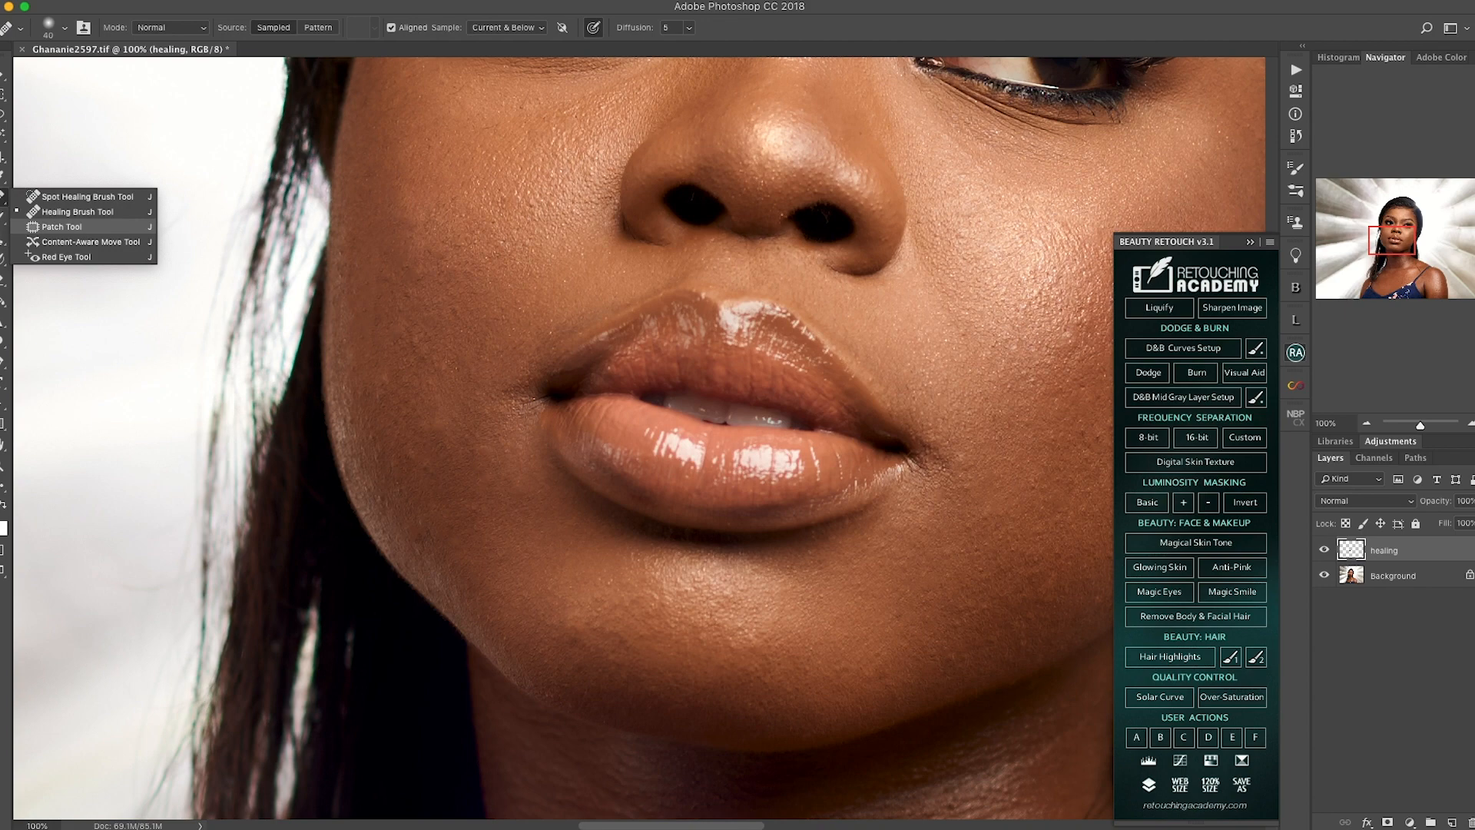
click(74, 227)
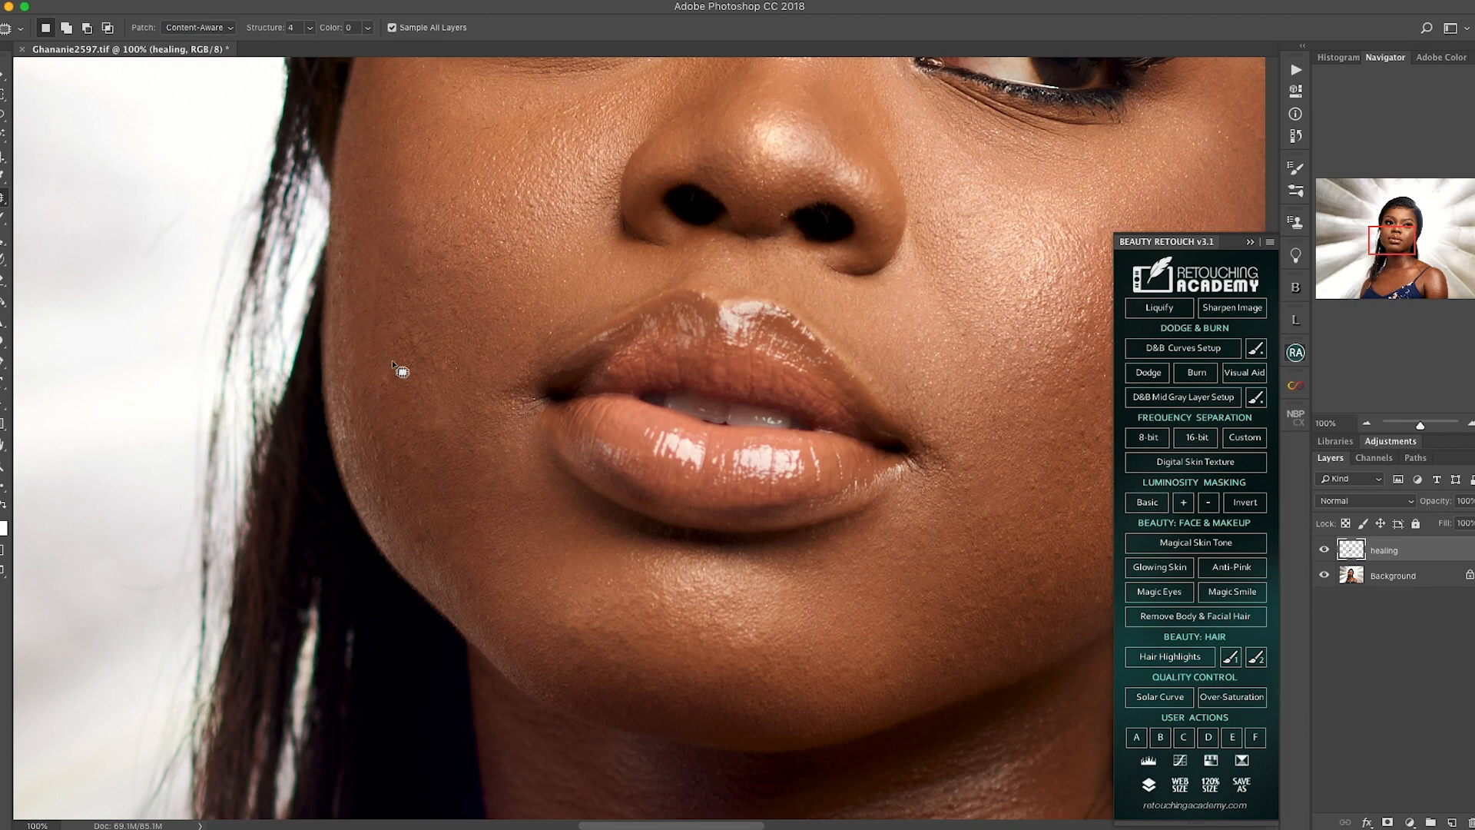
drag(452, 322, 460, 317)
key(super+d)
drag(487, 463, 493, 427)
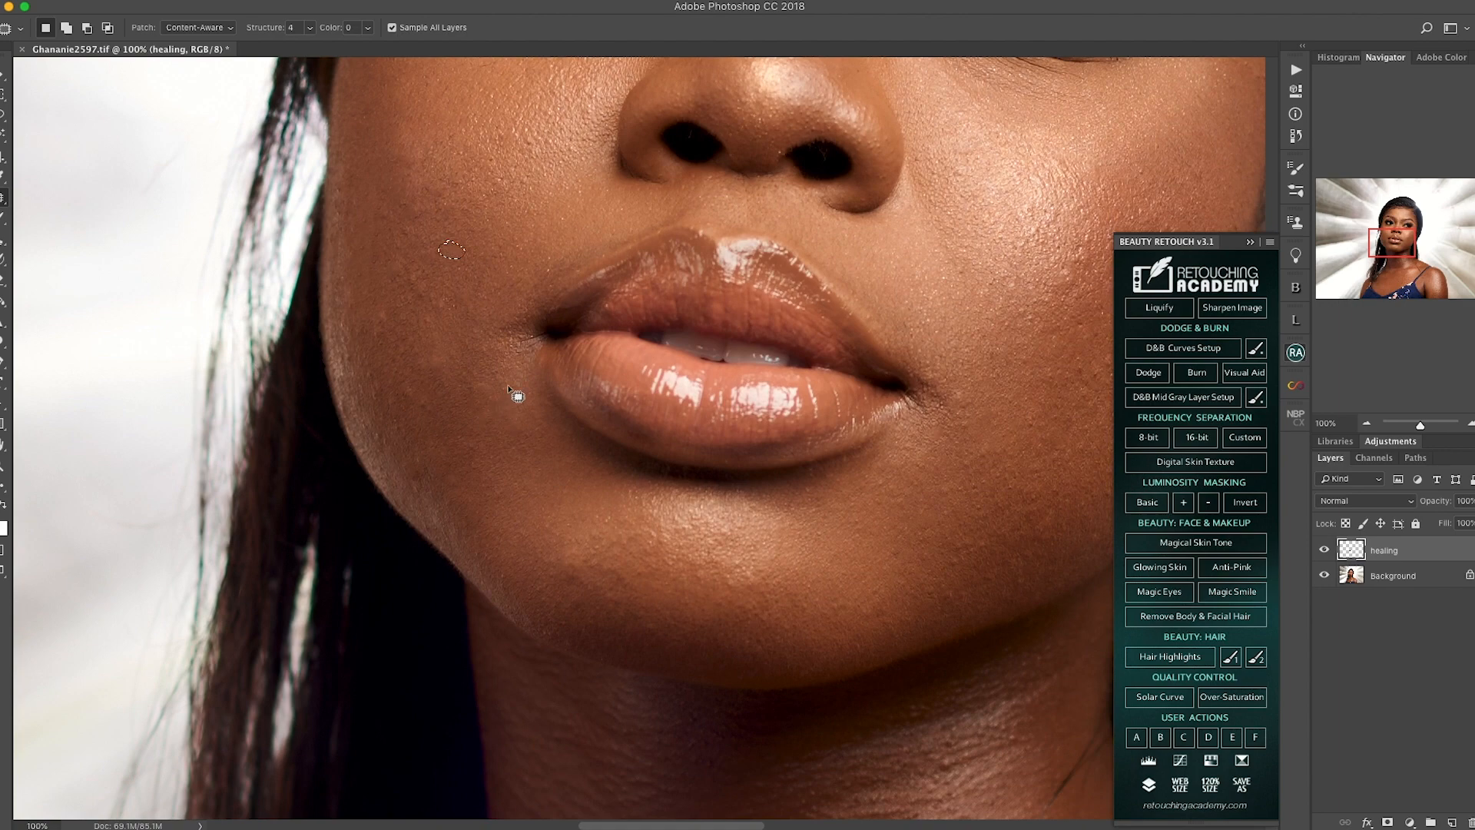
scroll(492, 438, down, 1)
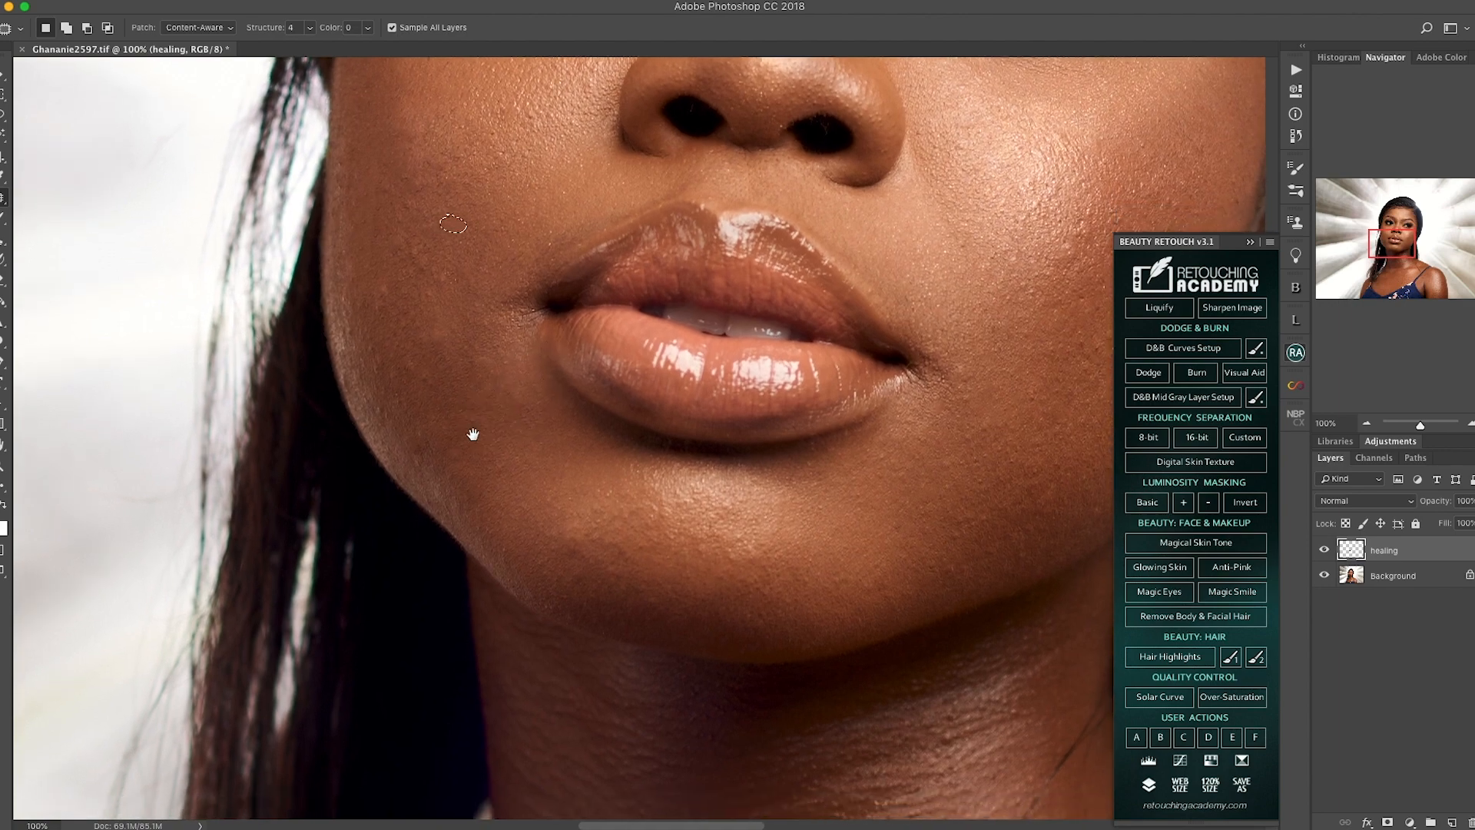
mouse_move(377, 302)
mouse_down()
mouse_move(385, 312)
mouse_move(380, 295)
mouse_up()
key(super+d)
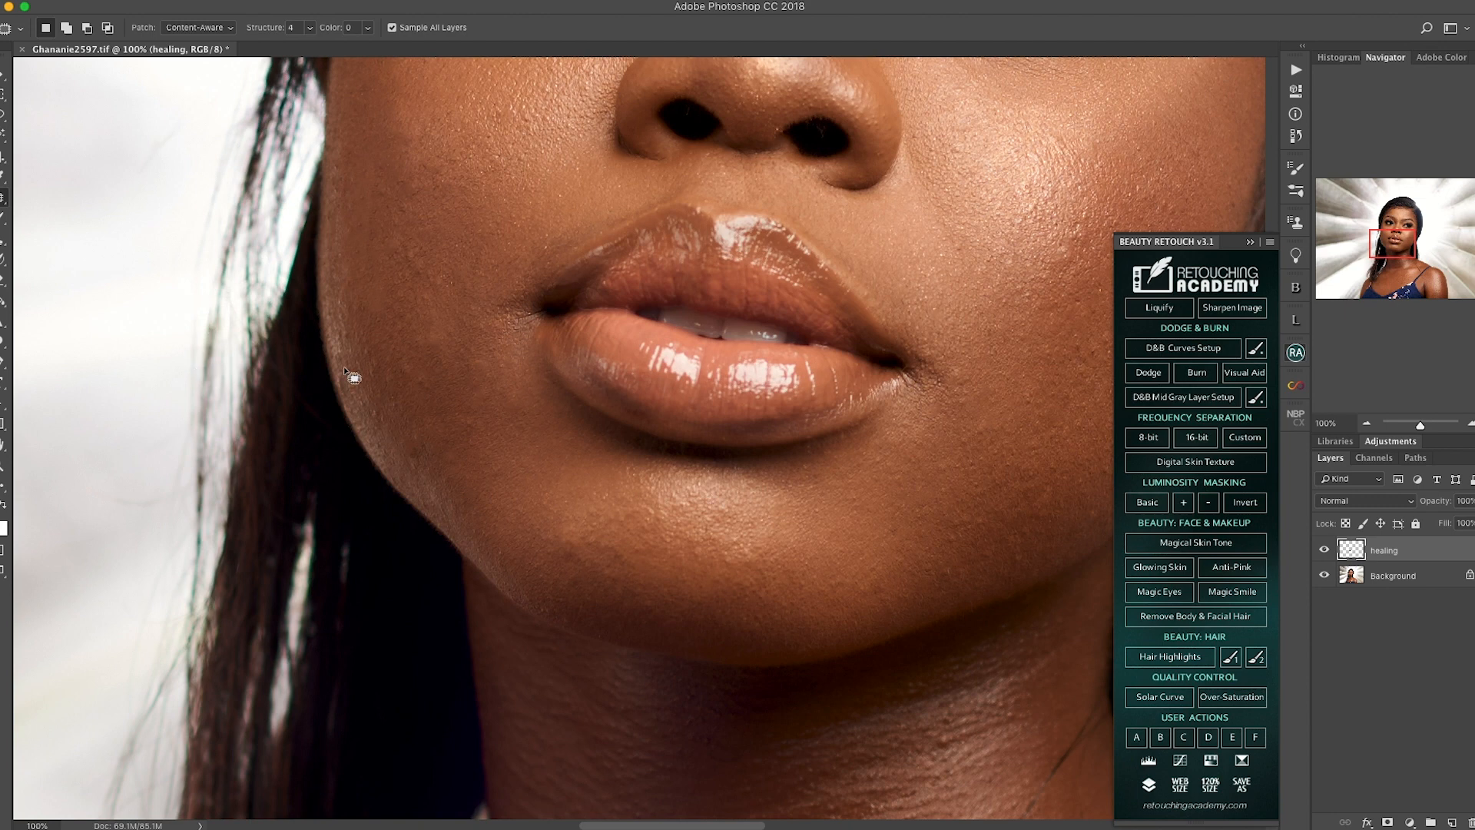
Step: Return from the Patch Tool to the Healing Brush Tool, and finally activate the Clone Stamp Tool
click(4, 197)
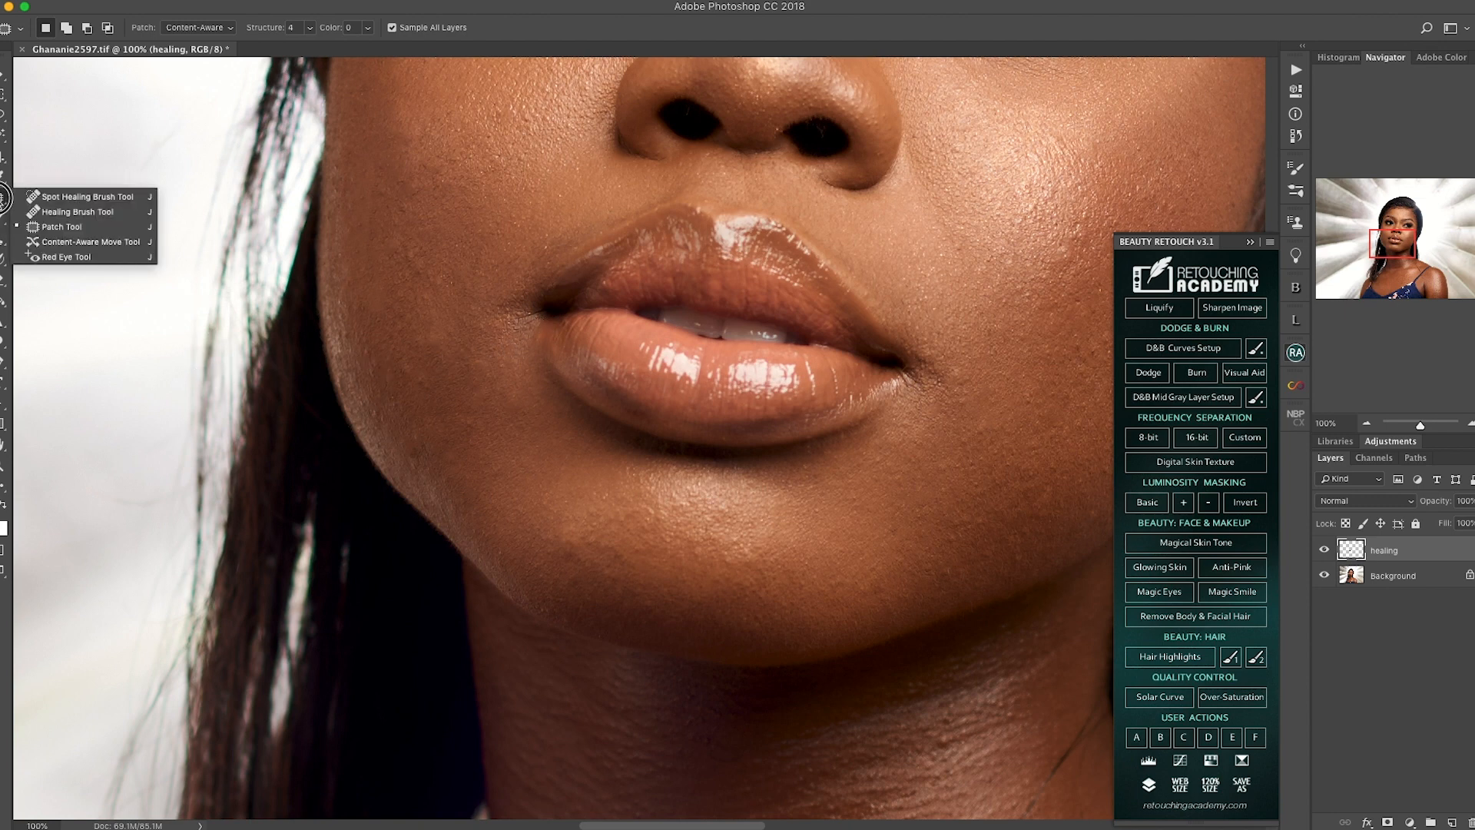
click(61, 207)
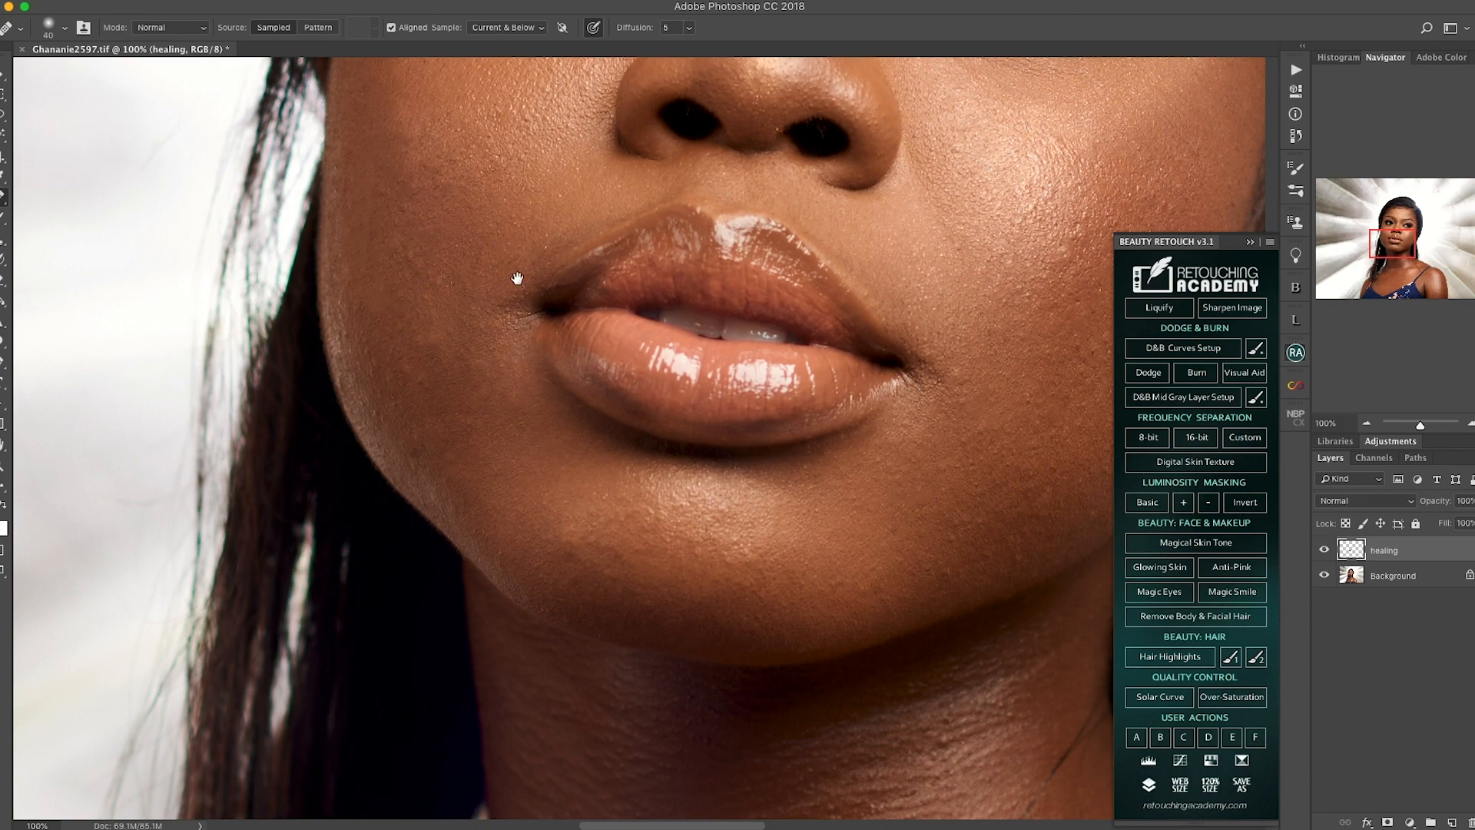
drag(517, 278, 451, 366)
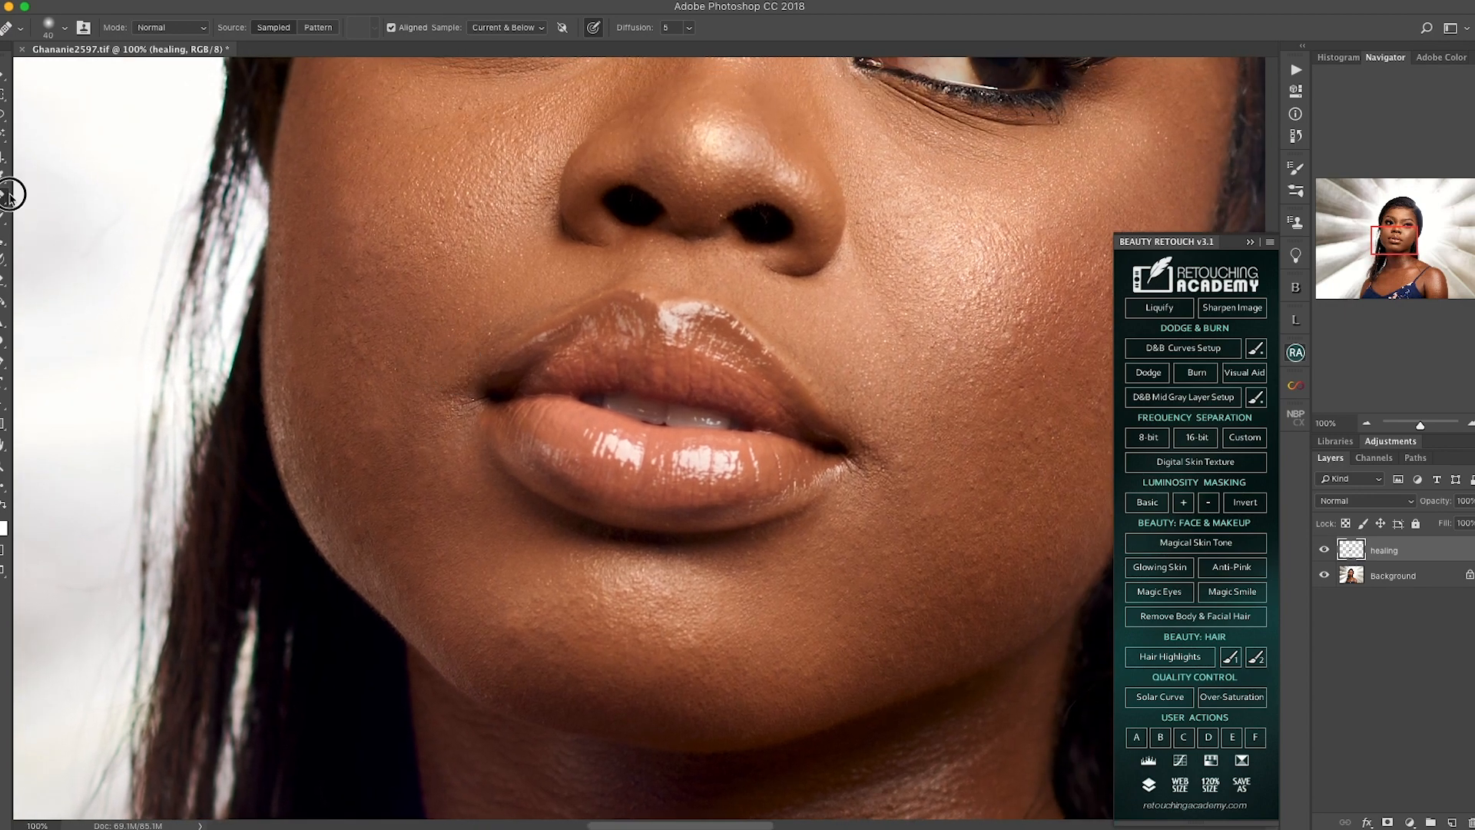
click(9, 195)
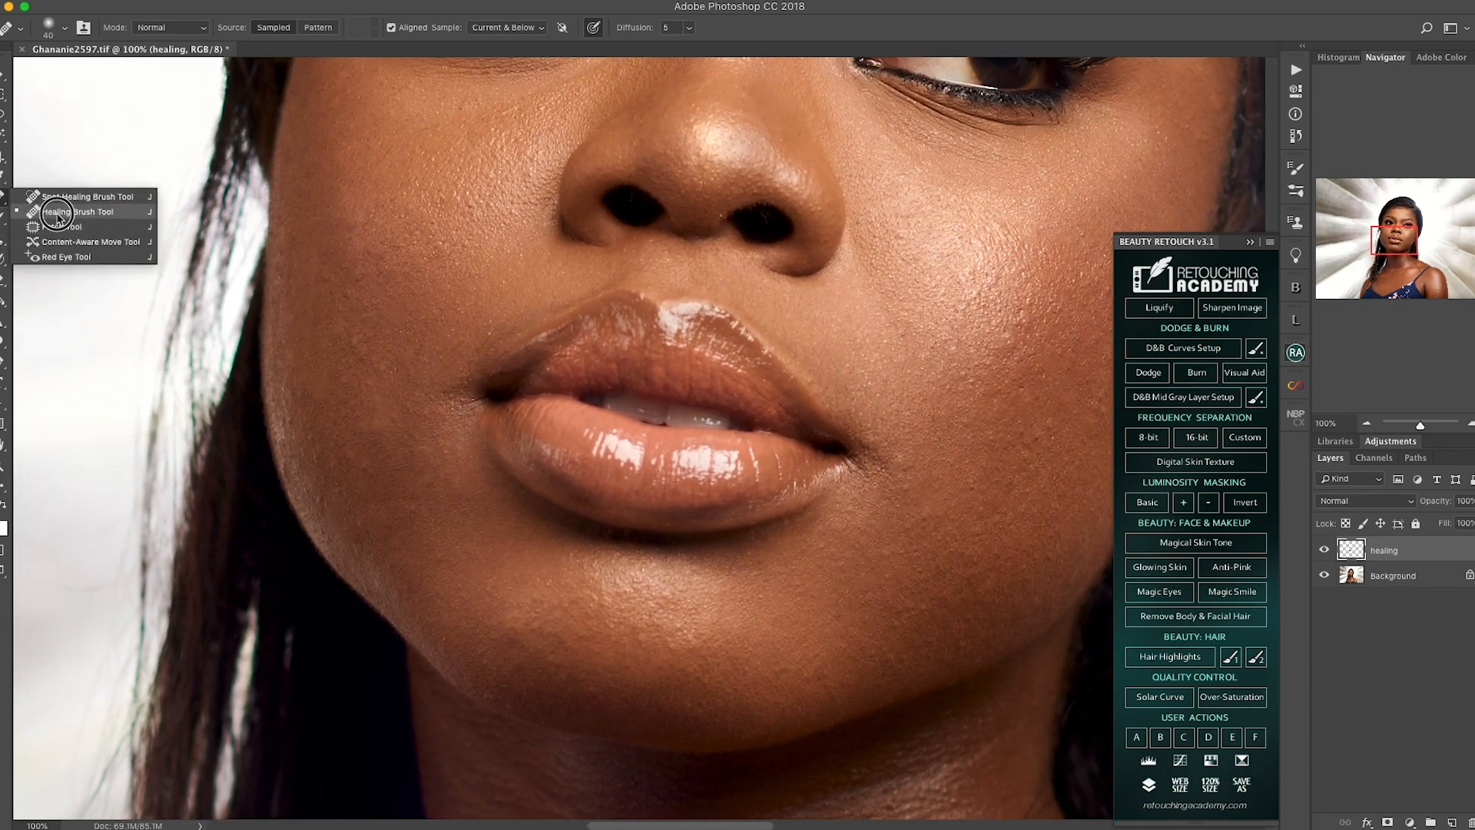
click(67, 213)
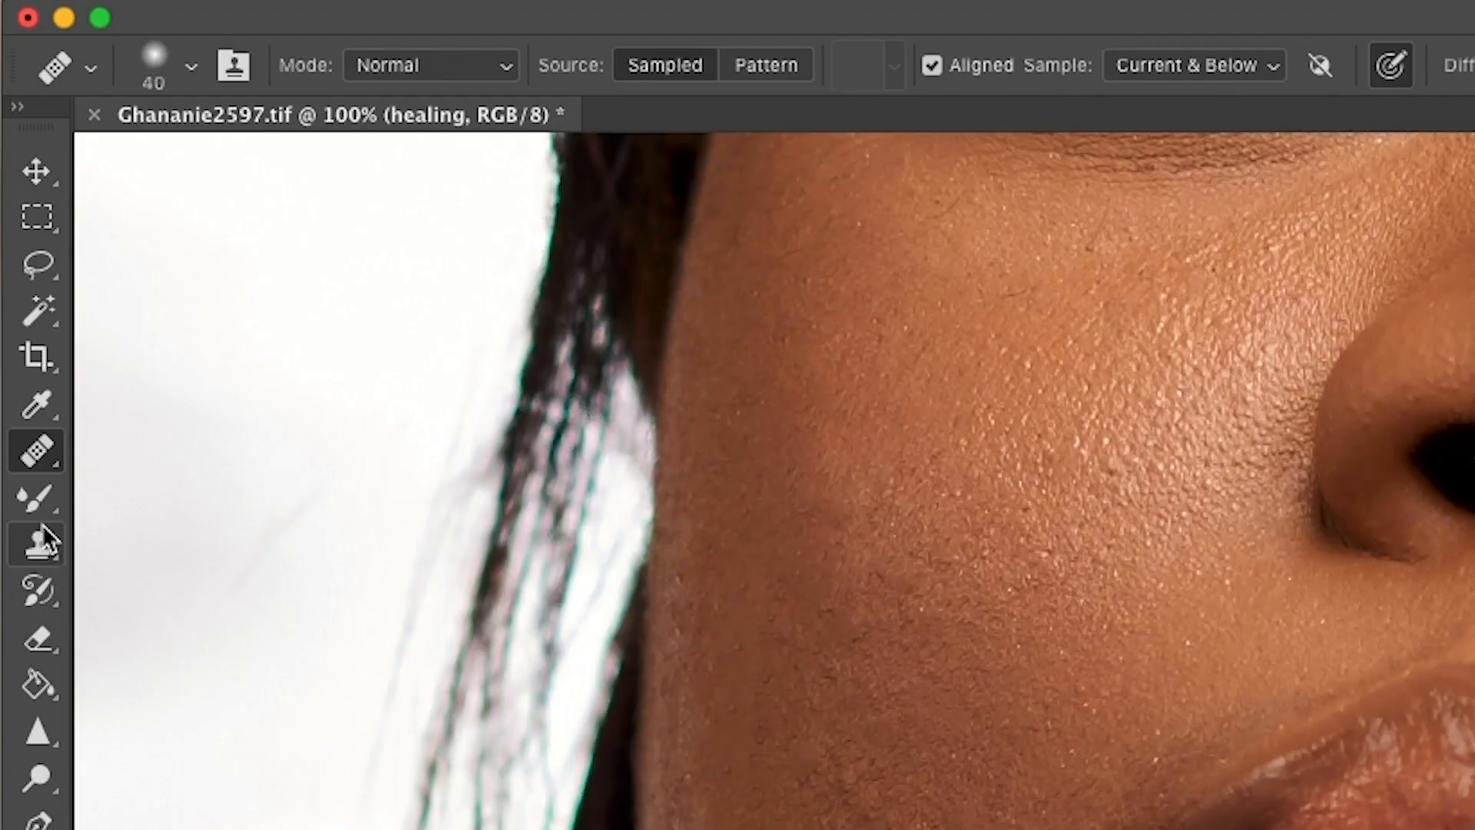
click(42, 524)
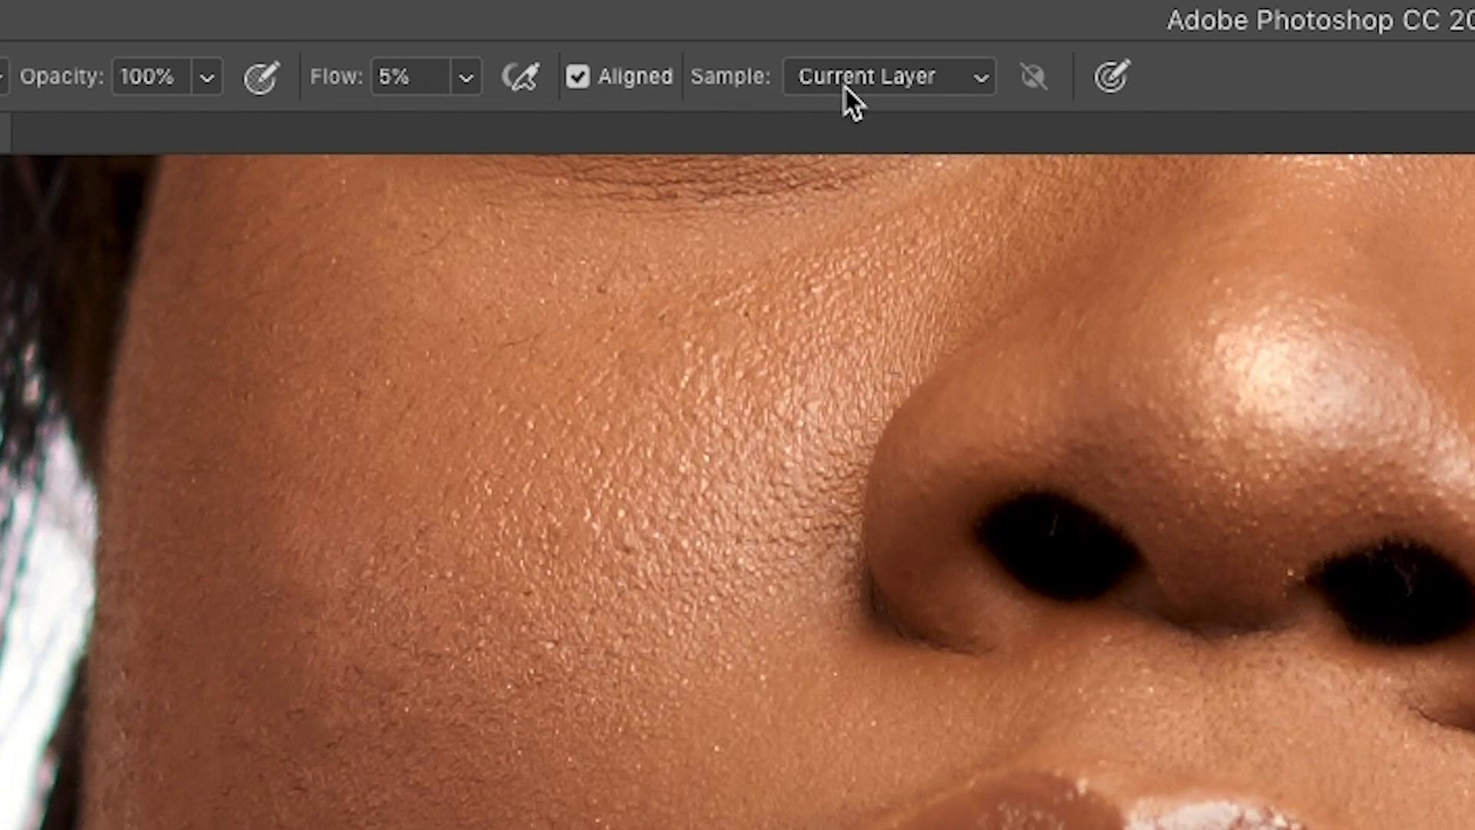
Step: Set the Clone Stamp Tool to sample Current & Below and clone clean skin over the remaining spots on the cheek beside the mouth
click(873, 80)
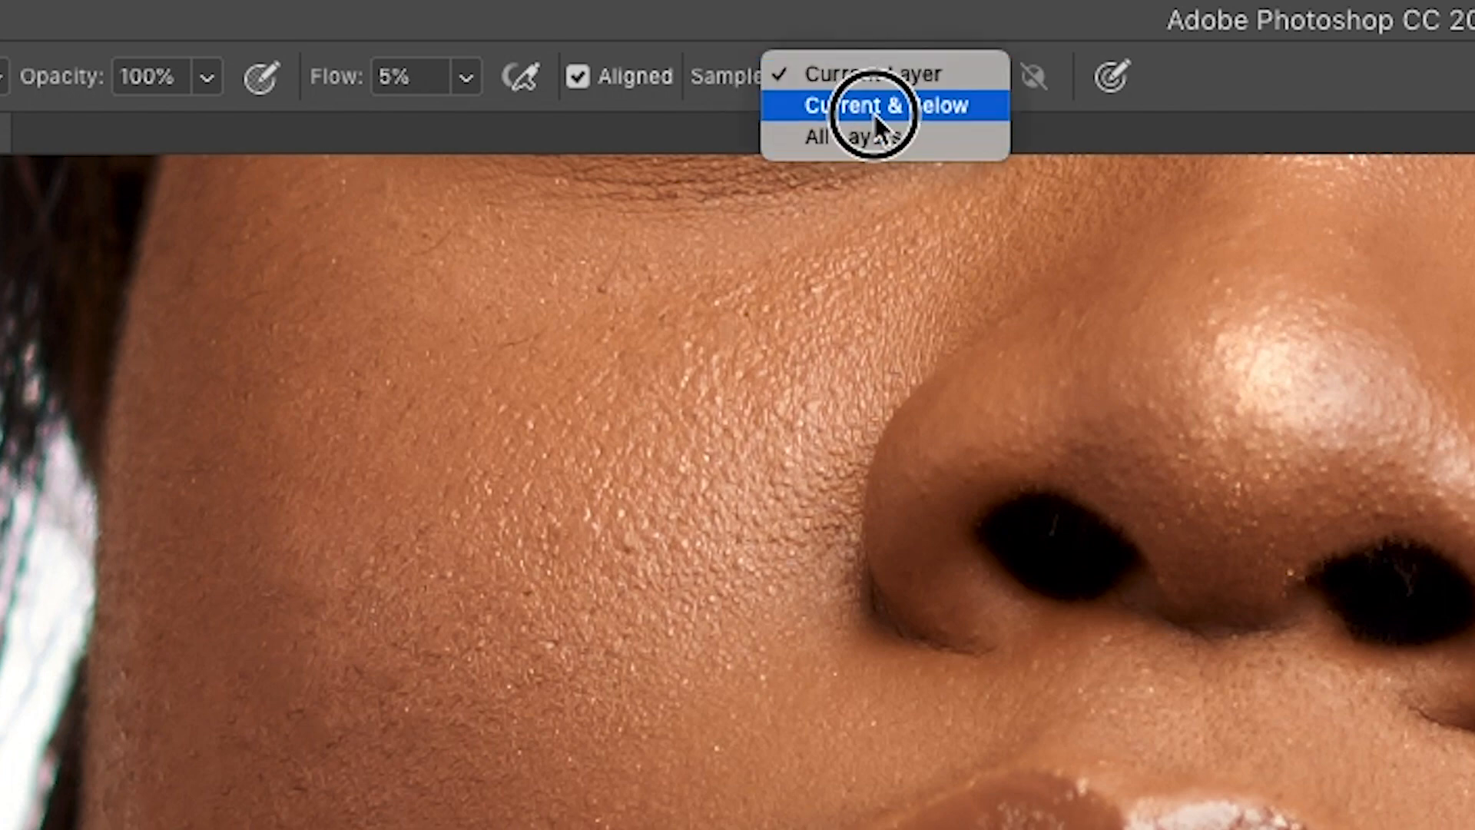
click(876, 108)
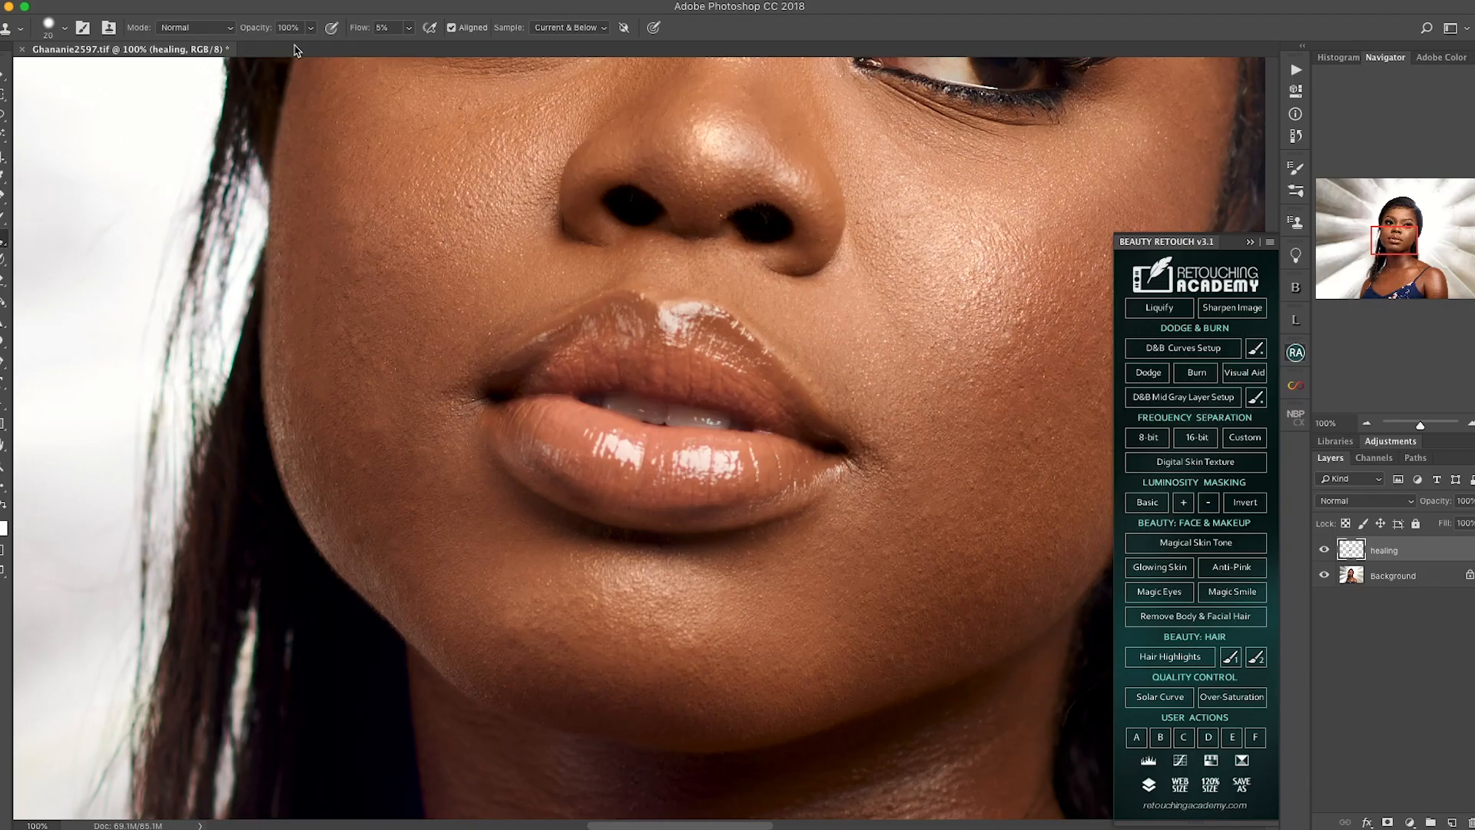
drag(825, 783, 829, 619)
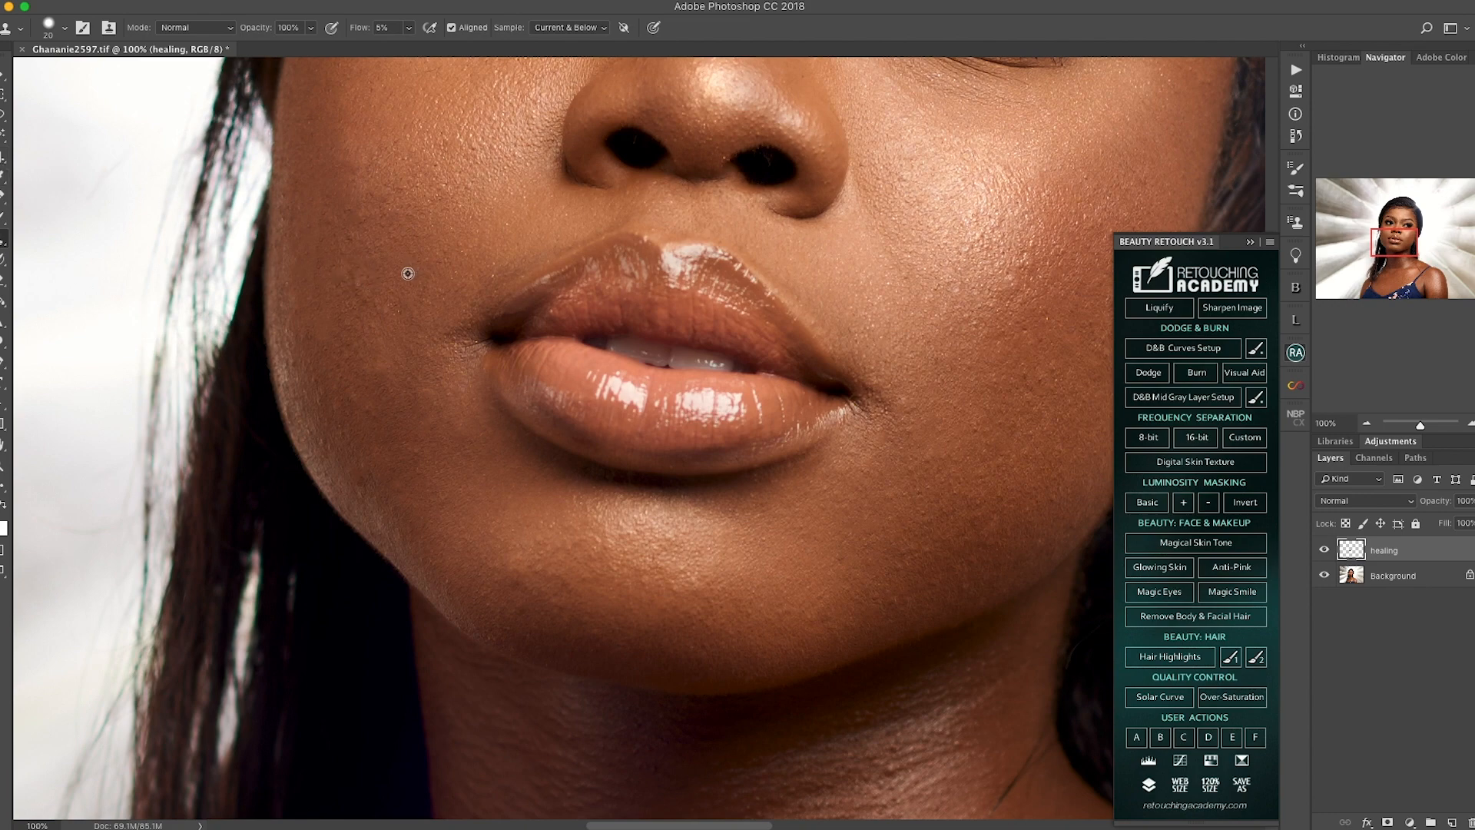
alt+click(355, 250)
mouse_move(346, 279)
mouse_down()
mouse_move(342, 262)
mouse_move(338, 289)
mouse_up()
mouse_move(344, 216)
mouse_down()
mouse_move(325, 243)
mouse_move(315, 227)
mouse_move(305, 253)
mouse_move(286, 187)
mouse_move(279, 227)
mouse_move(353, 278)
mouse_up()
click(335, 211)
alt+click(327, 212)
alt+click(308, 230)
alt+click(297, 212)
alt+click(286, 189)
alt+click(280, 227)
alt+click(387, 278)
alt+click(366, 308)
drag(370, 381, 382, 295)
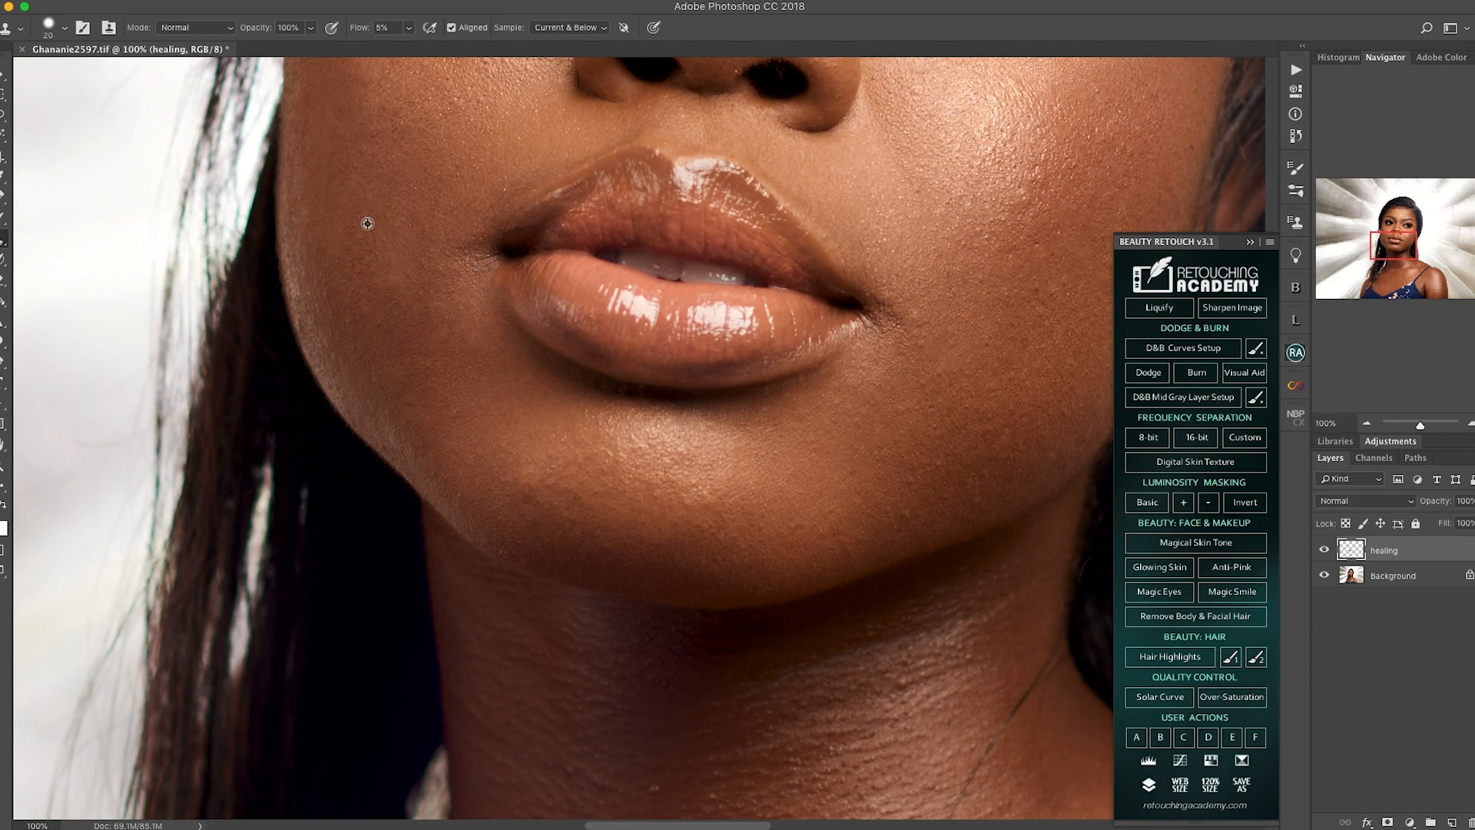
Step: Examine the retouched face, neck, chest and shoulders at 33.3% and 50% zoom
drag(429, 256, 459, 489)
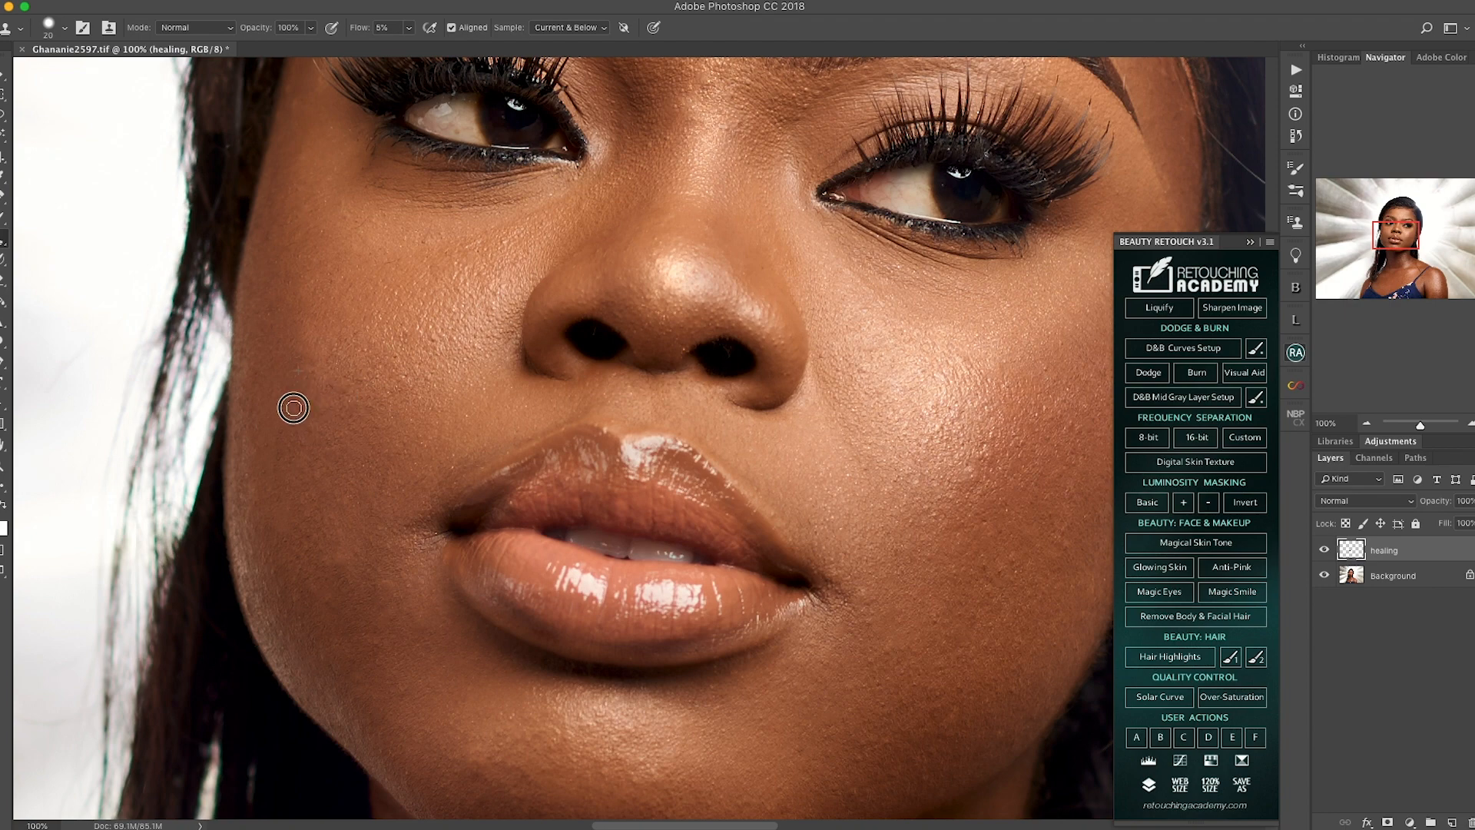
key(super+minus)
key(super+minus)
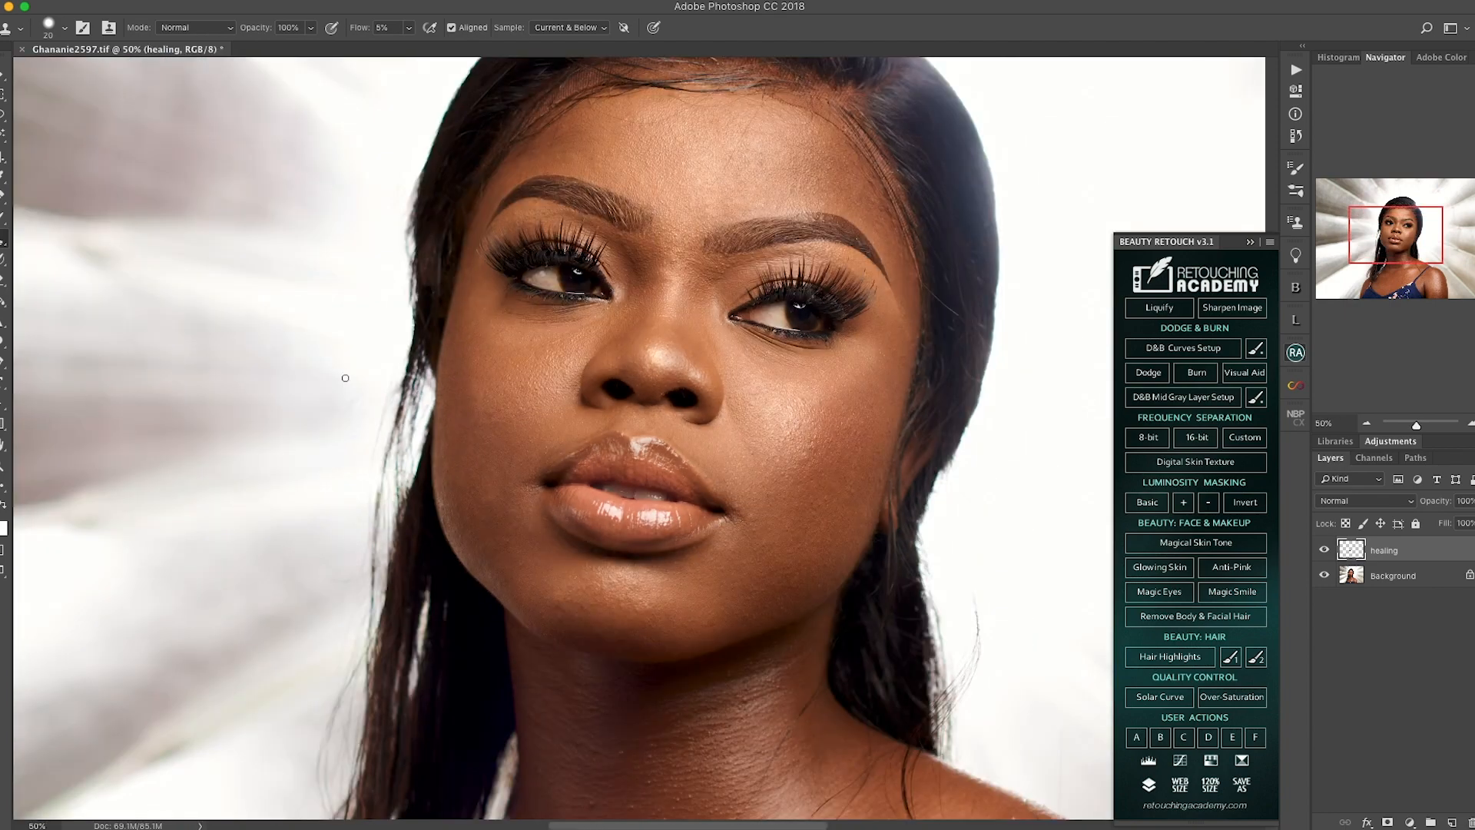
key(super+minus)
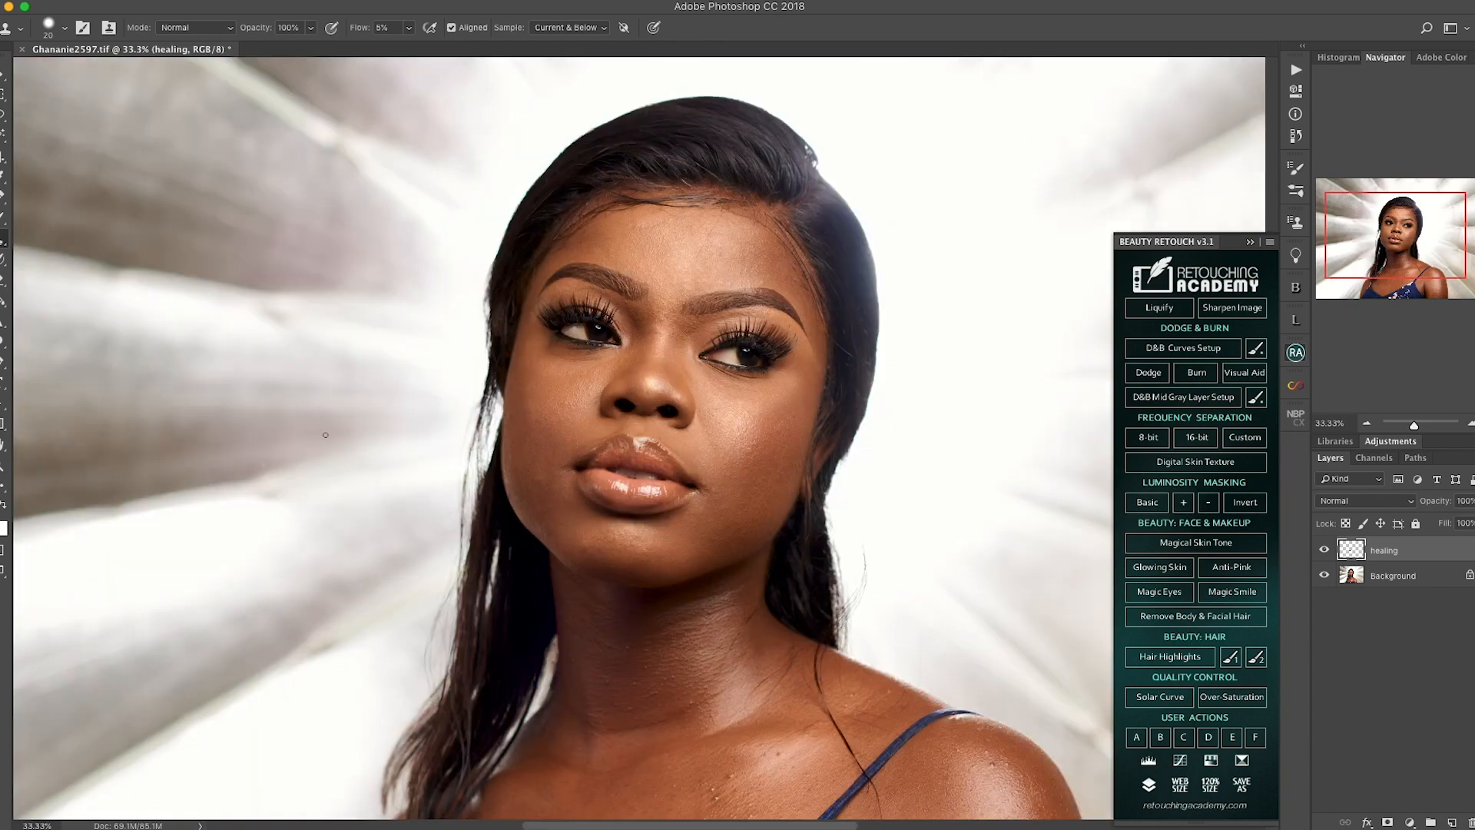
drag(634, 739, 488, 499)
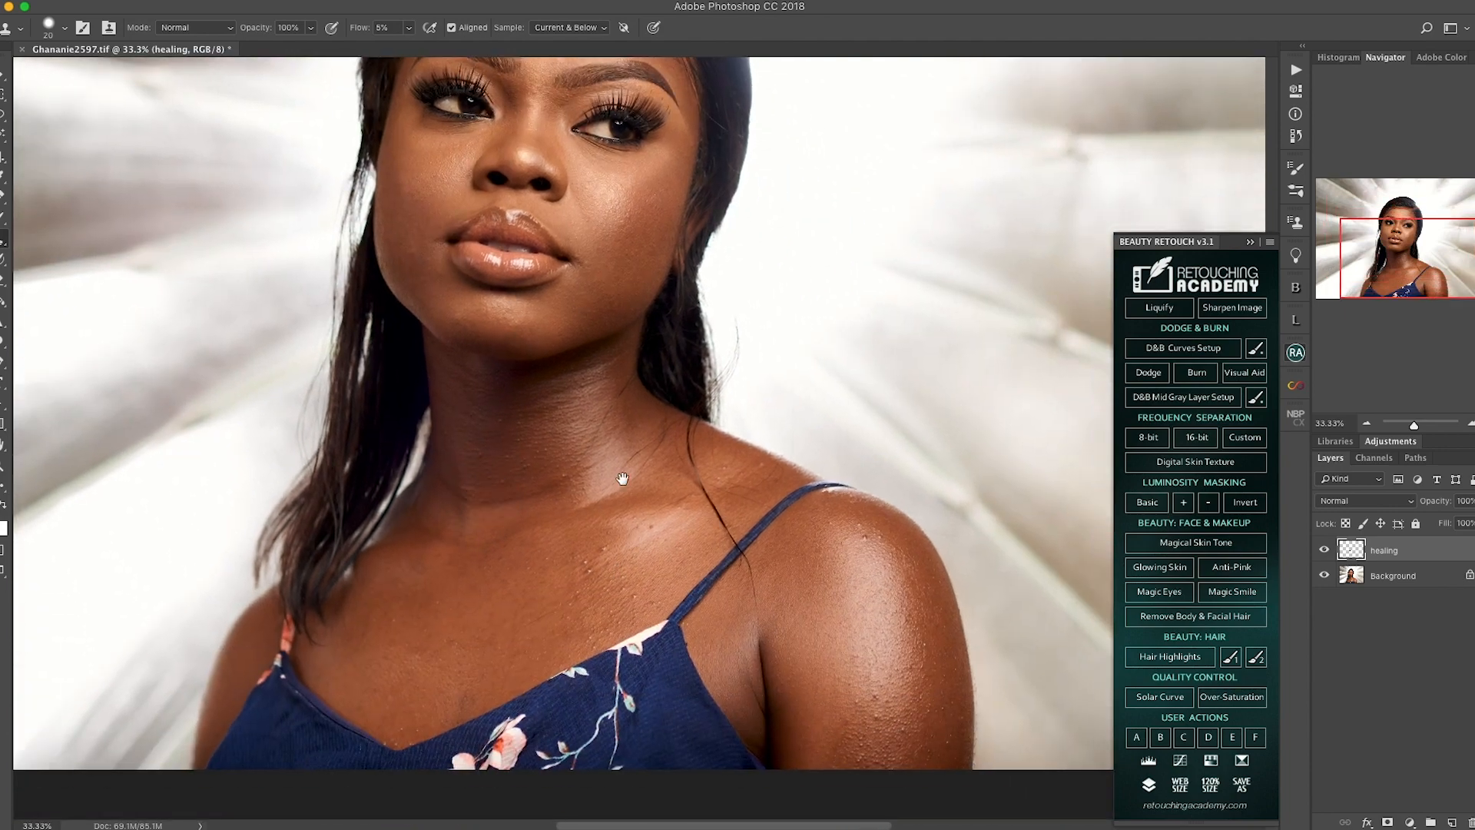
scroll(621, 481, up, 5)
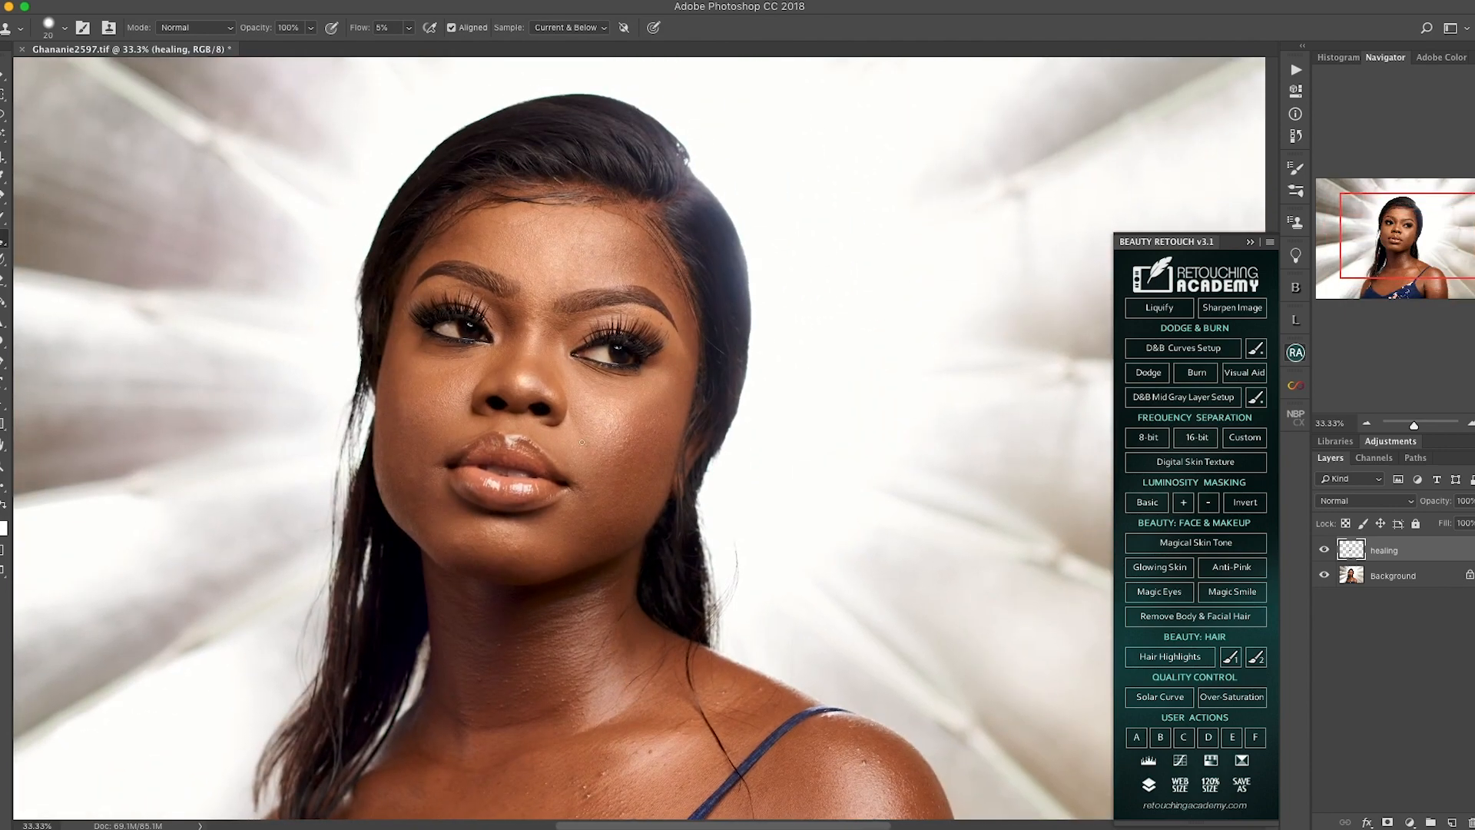
scroll(644, 519, down, 4)
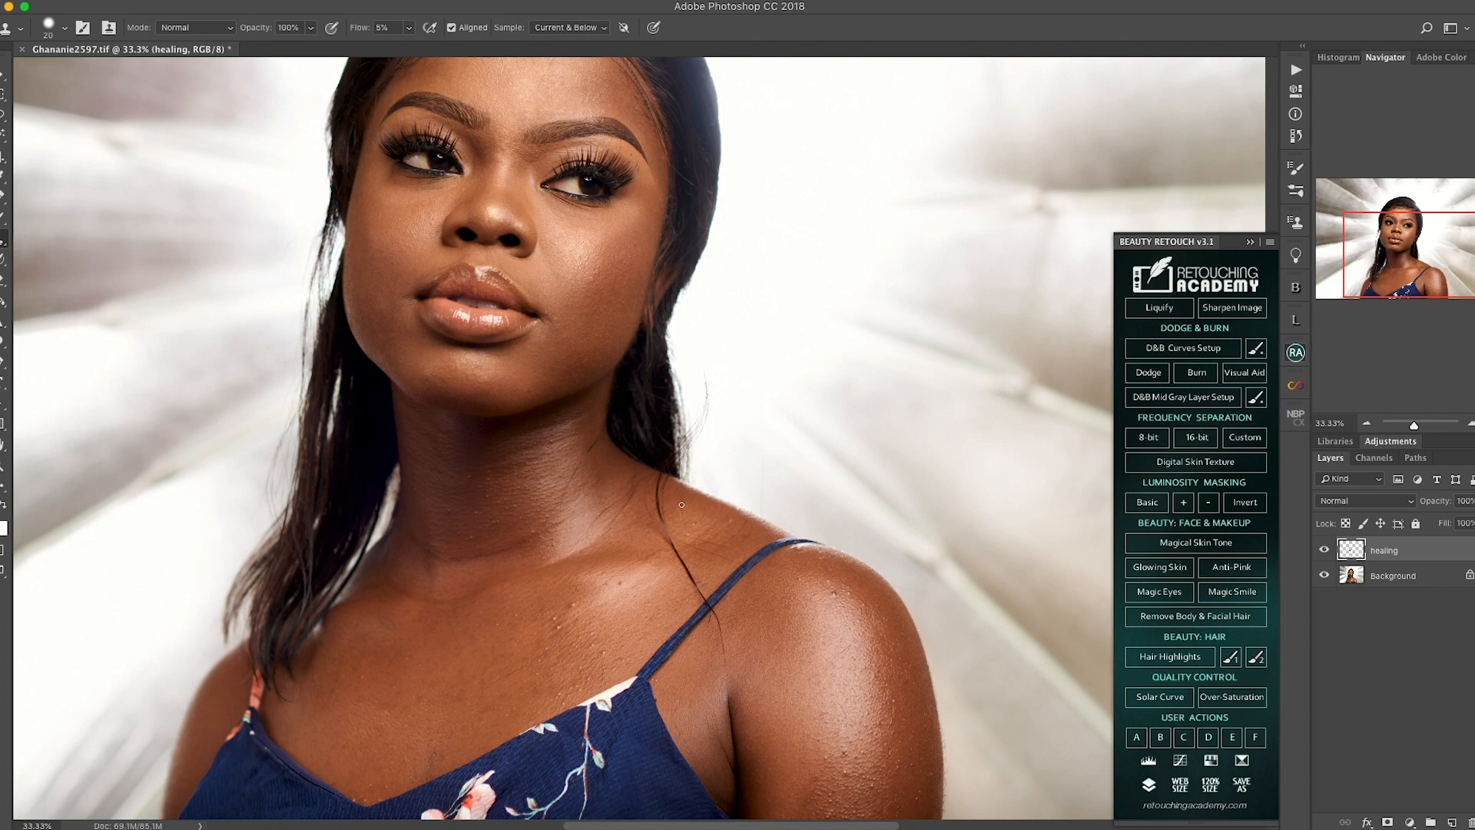
key(super+equal)
scroll(579, 499, up, 8)
scroll(579, 500, left, 3)
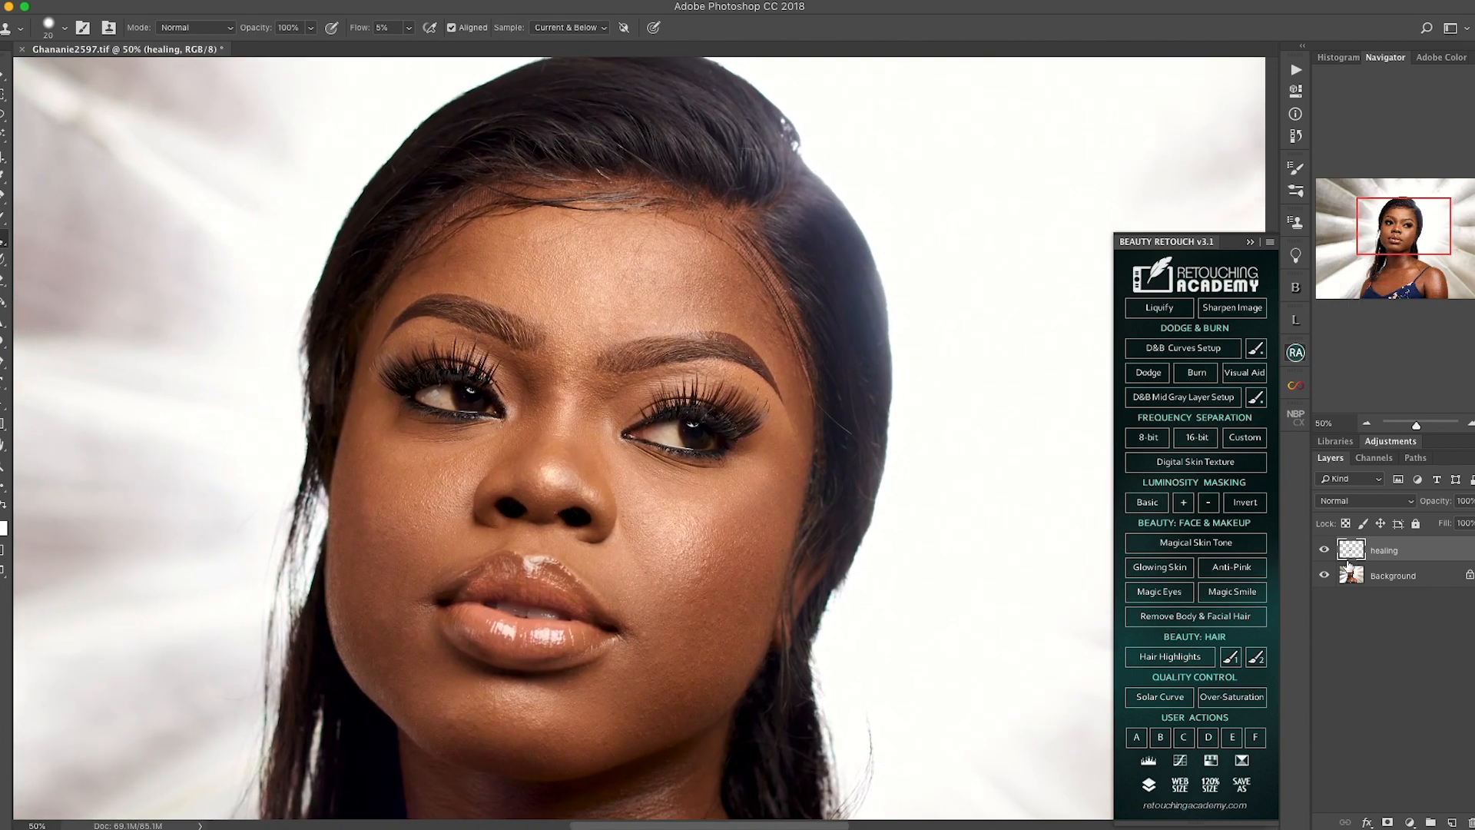
Step: Compare the portrait with and without the healing layer, over the whole face at 50% and on the forehead at 100% zoom
alt+click(1324, 575)
click(1326, 556)
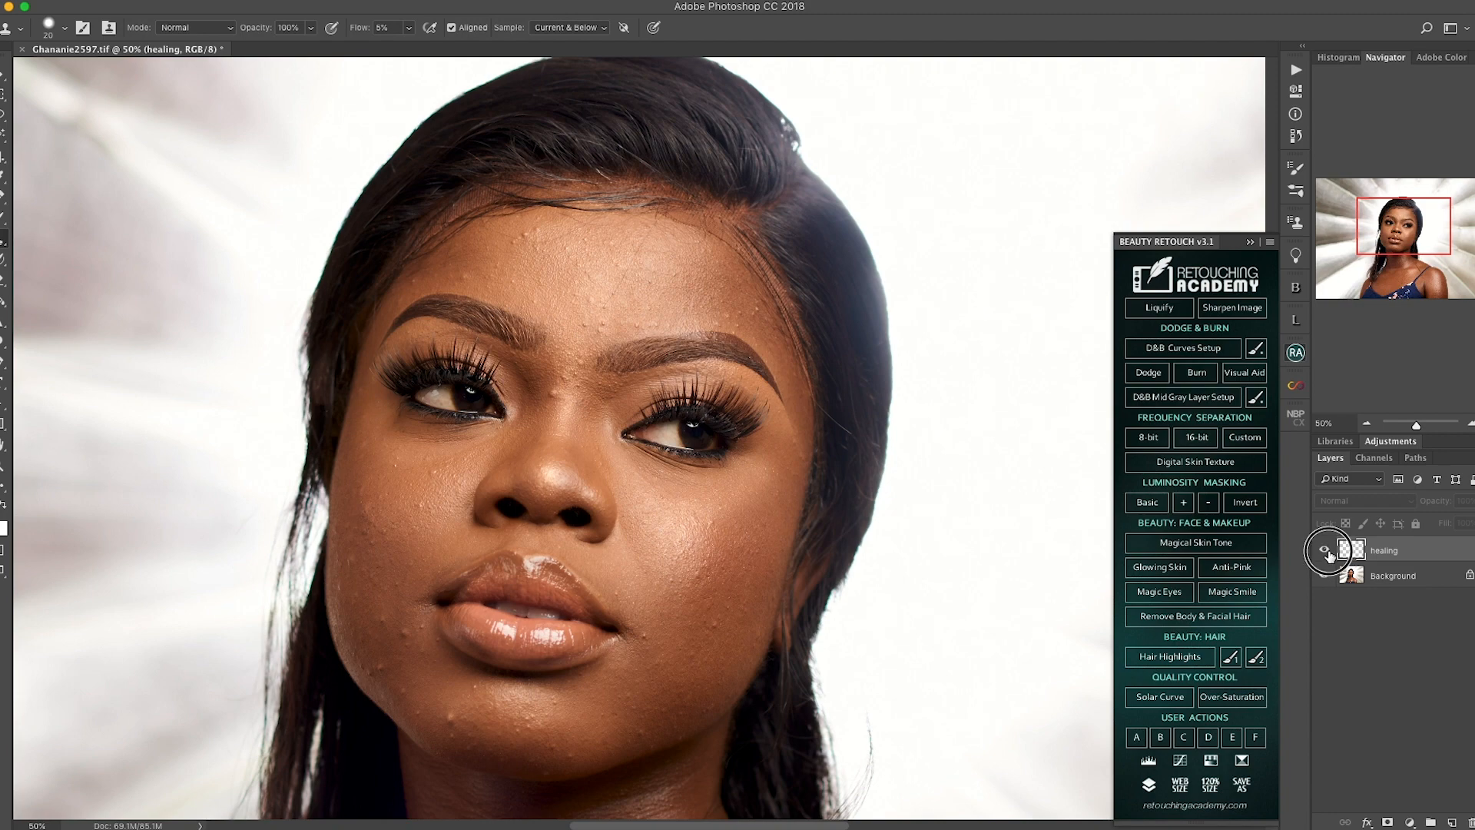
key(super+equal)
key(super+equal)
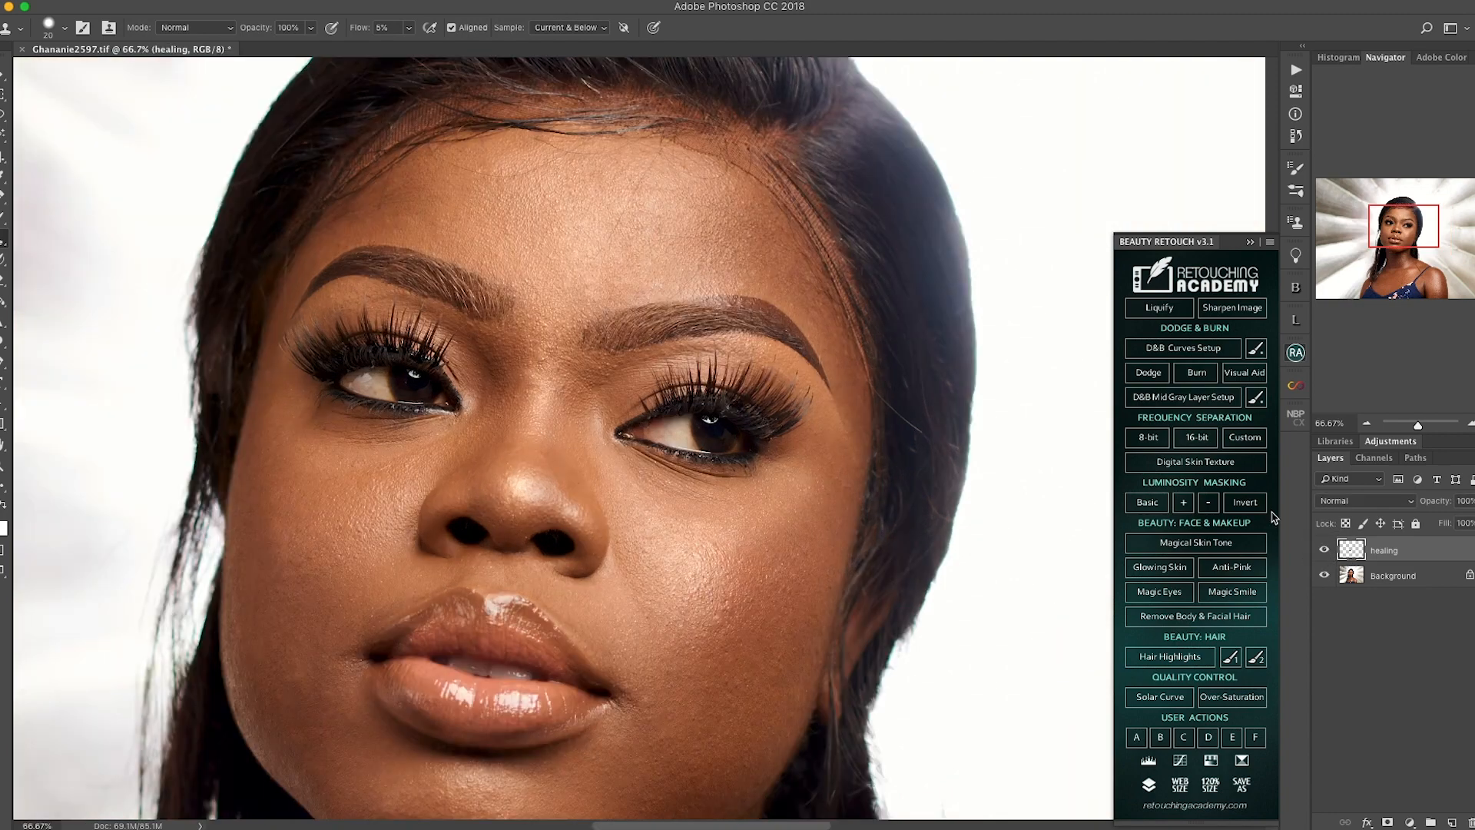
drag(415, 379, 462, 624)
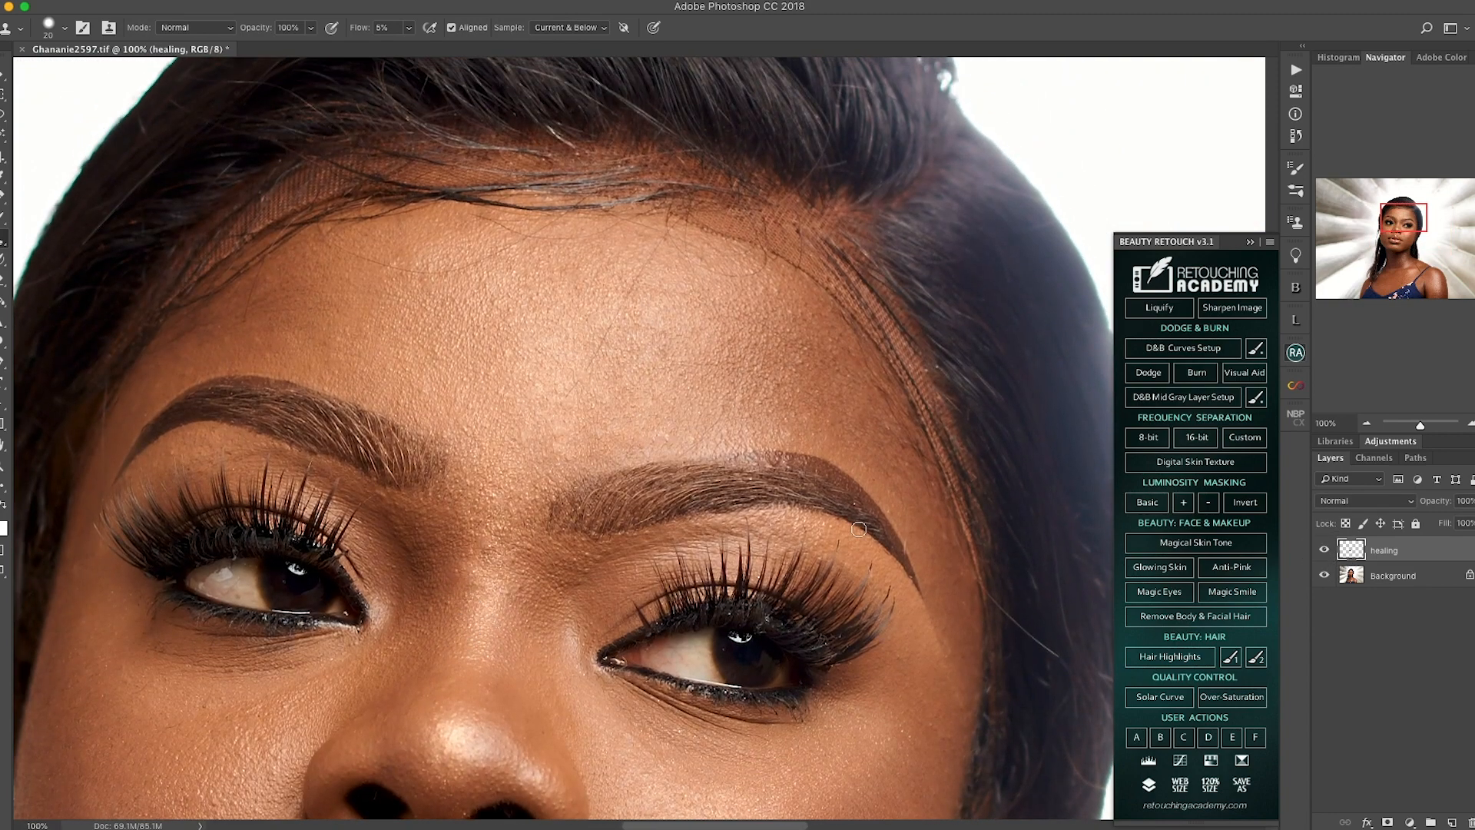
click(1326, 550)
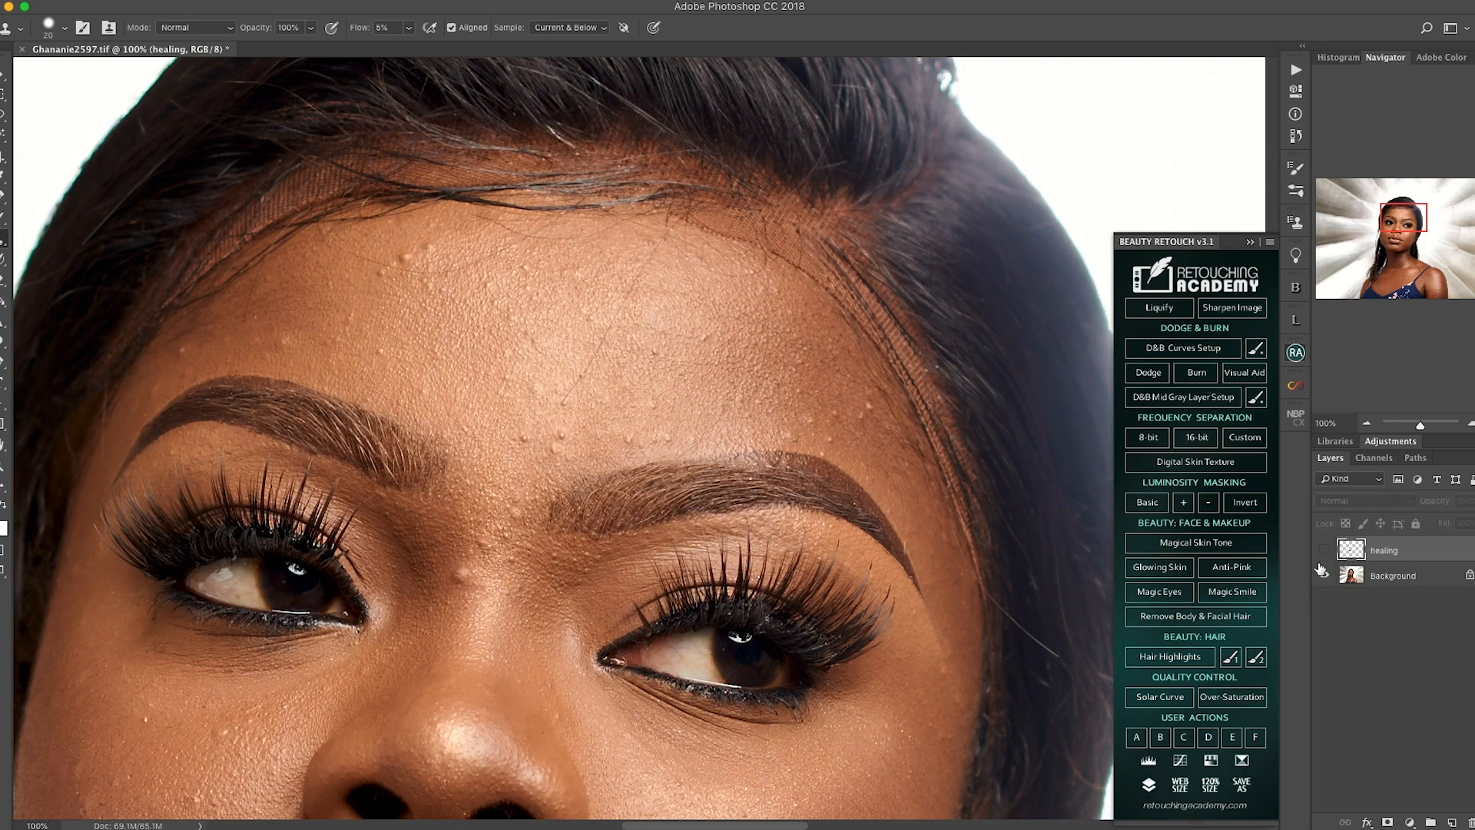
click(1324, 550)
Step: Switch from the Clone Stamp Tool to the Healing Brush Tool
mouse_move(732, 639)
mouse_down()
mouse_move(741, 592)
mouse_move(797, 558)
mouse_move(809, 601)
mouse_up()
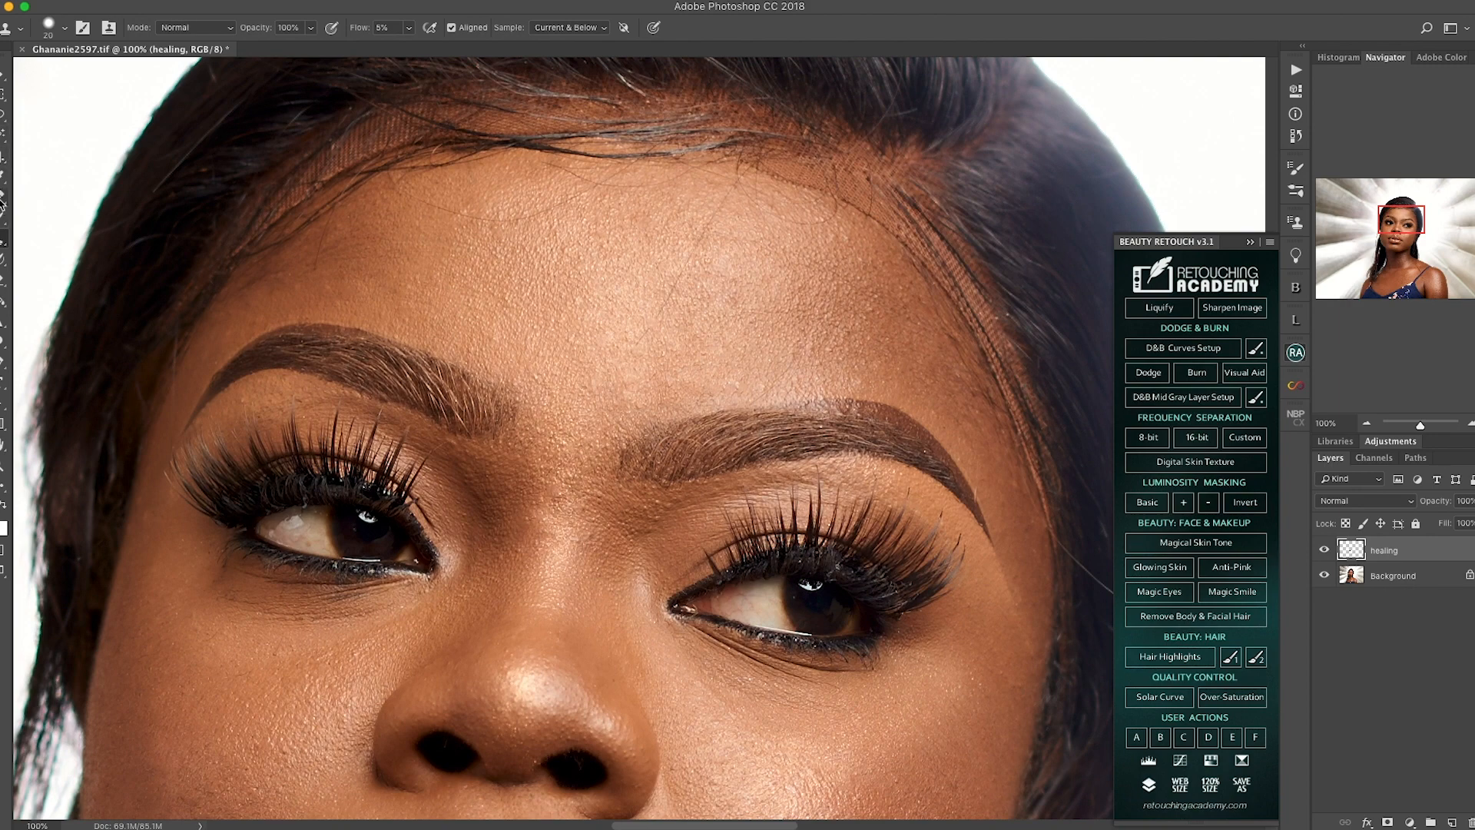
click(3, 198)
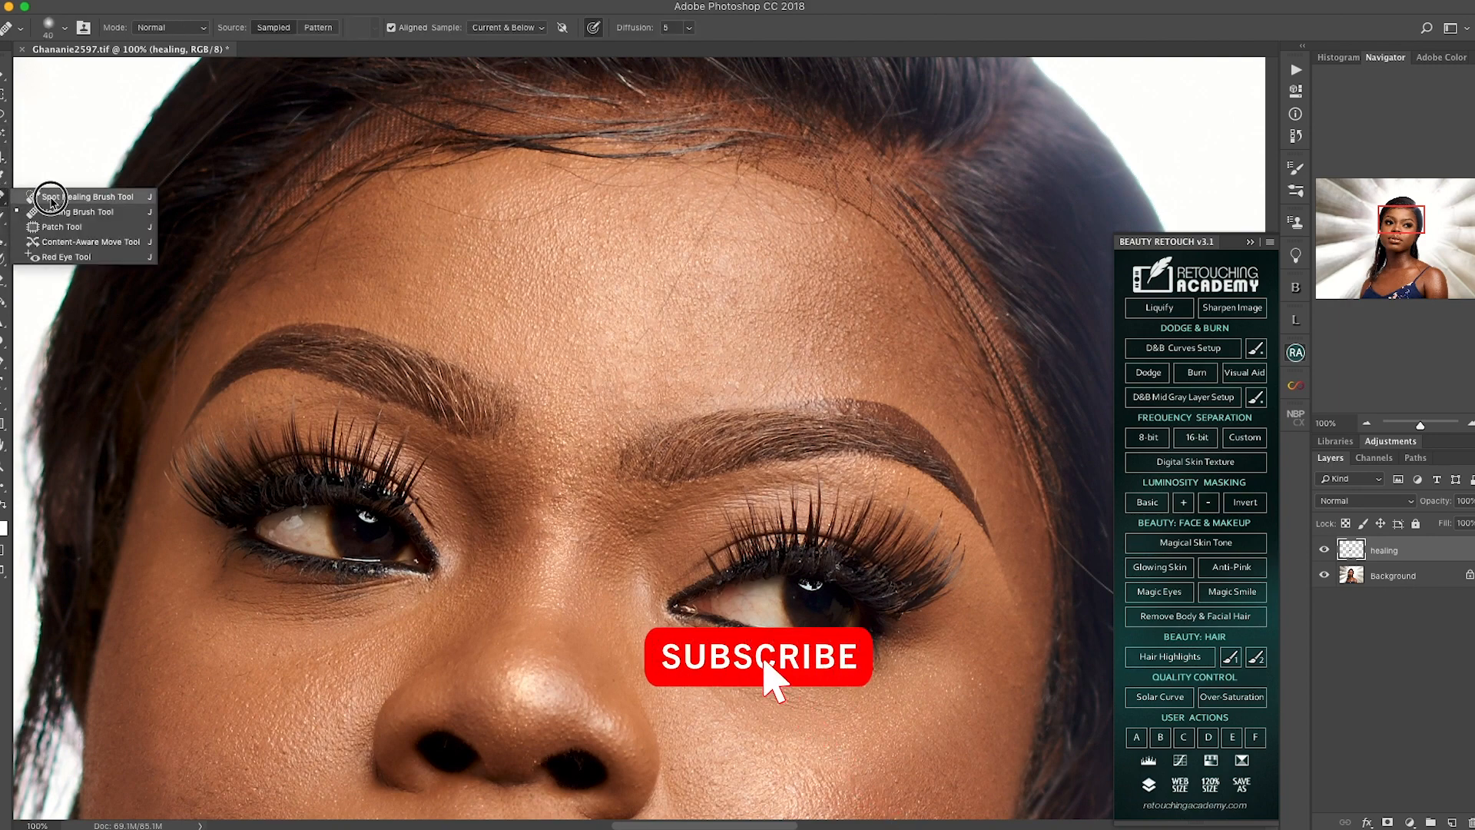
click(4, 203)
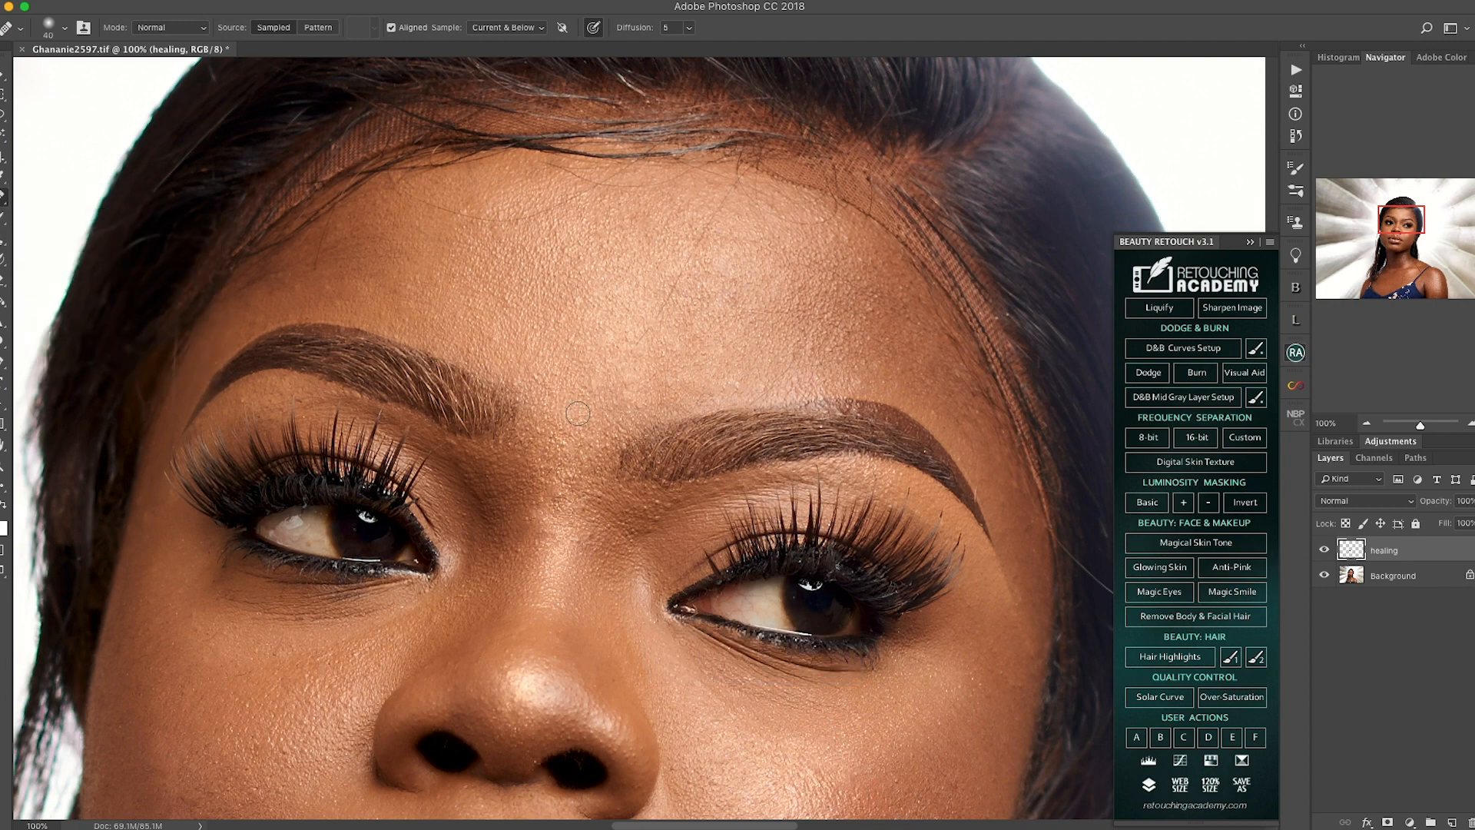
Step: Examine the healed skin of the face closely at 100%, and check the face, neck and chest at 50% zoom
scroll(571, 412, down, 10)
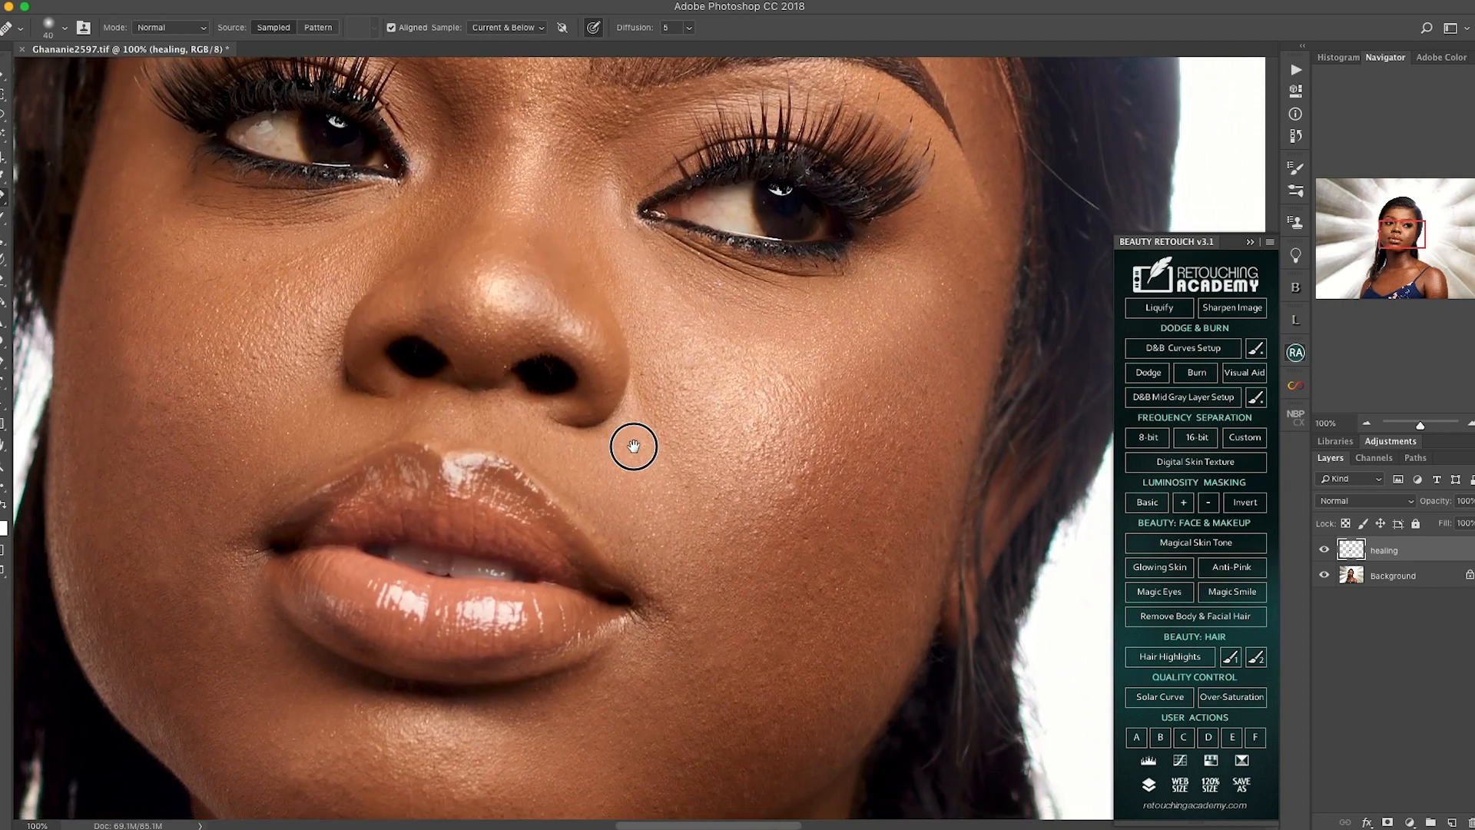
scroll(630, 465, down, 3)
scroll(629, 464, up, 2)
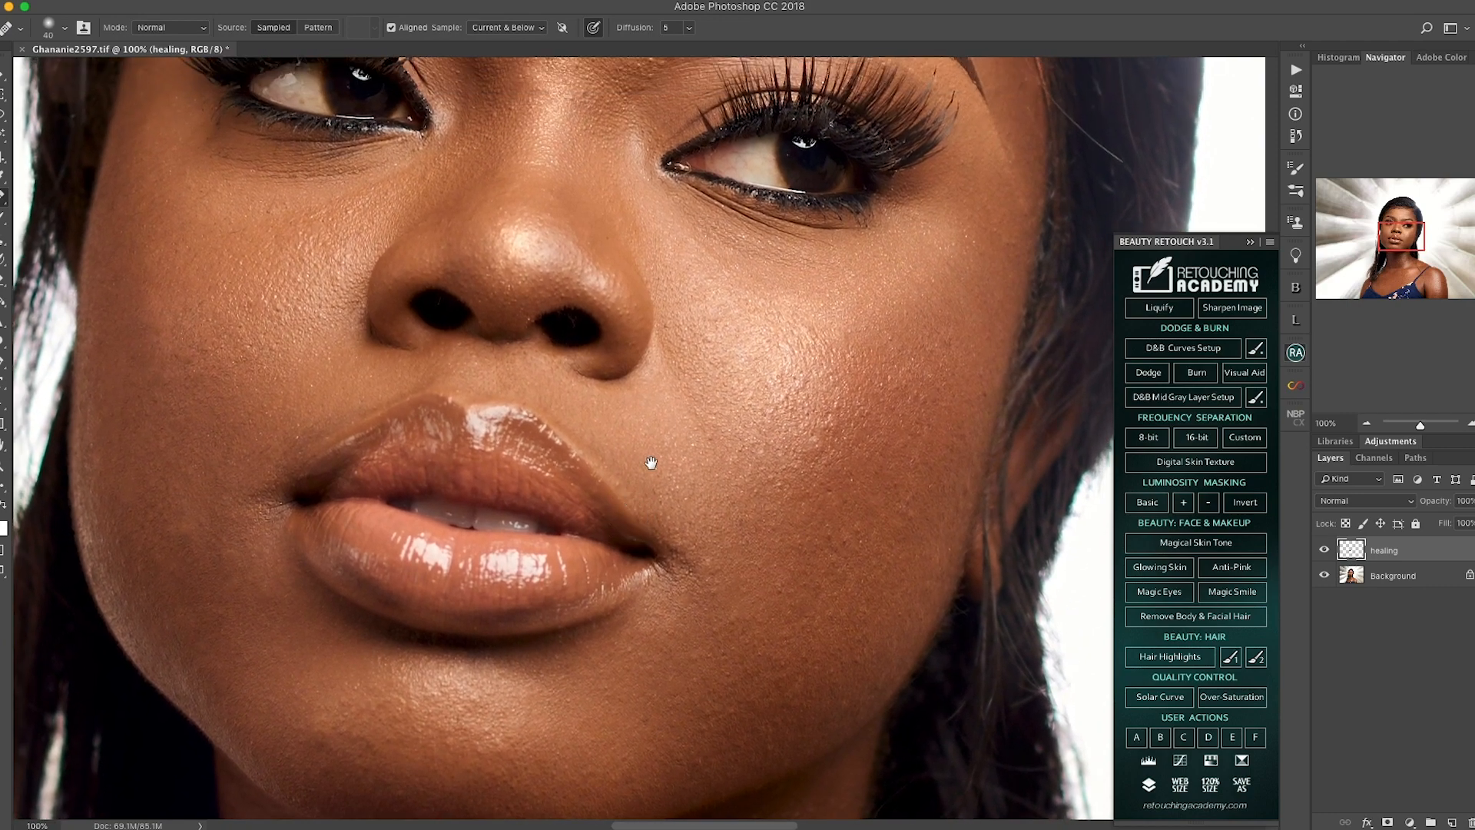
scroll(640, 481, up, 6)
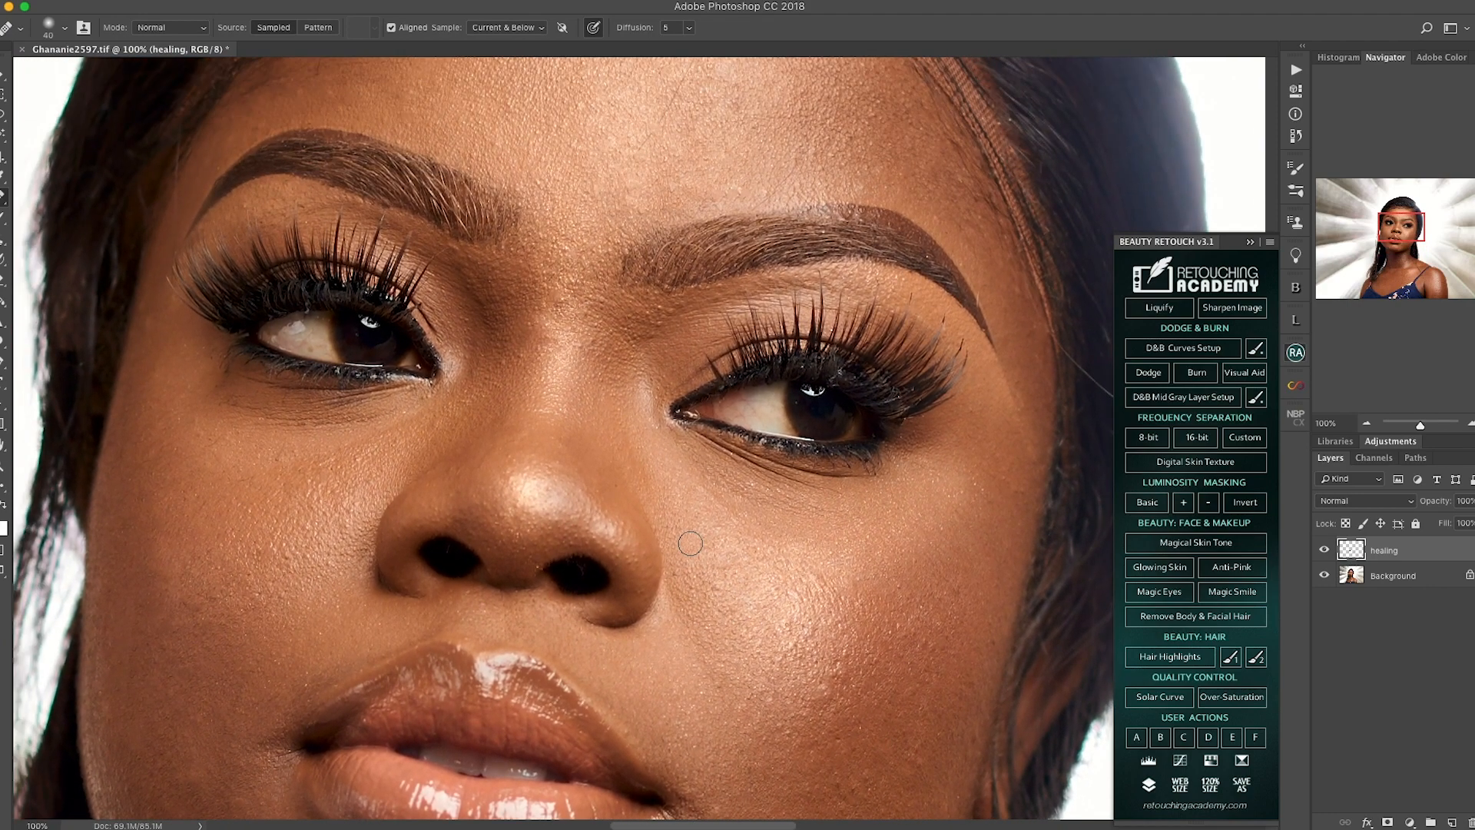
key(super+minus)
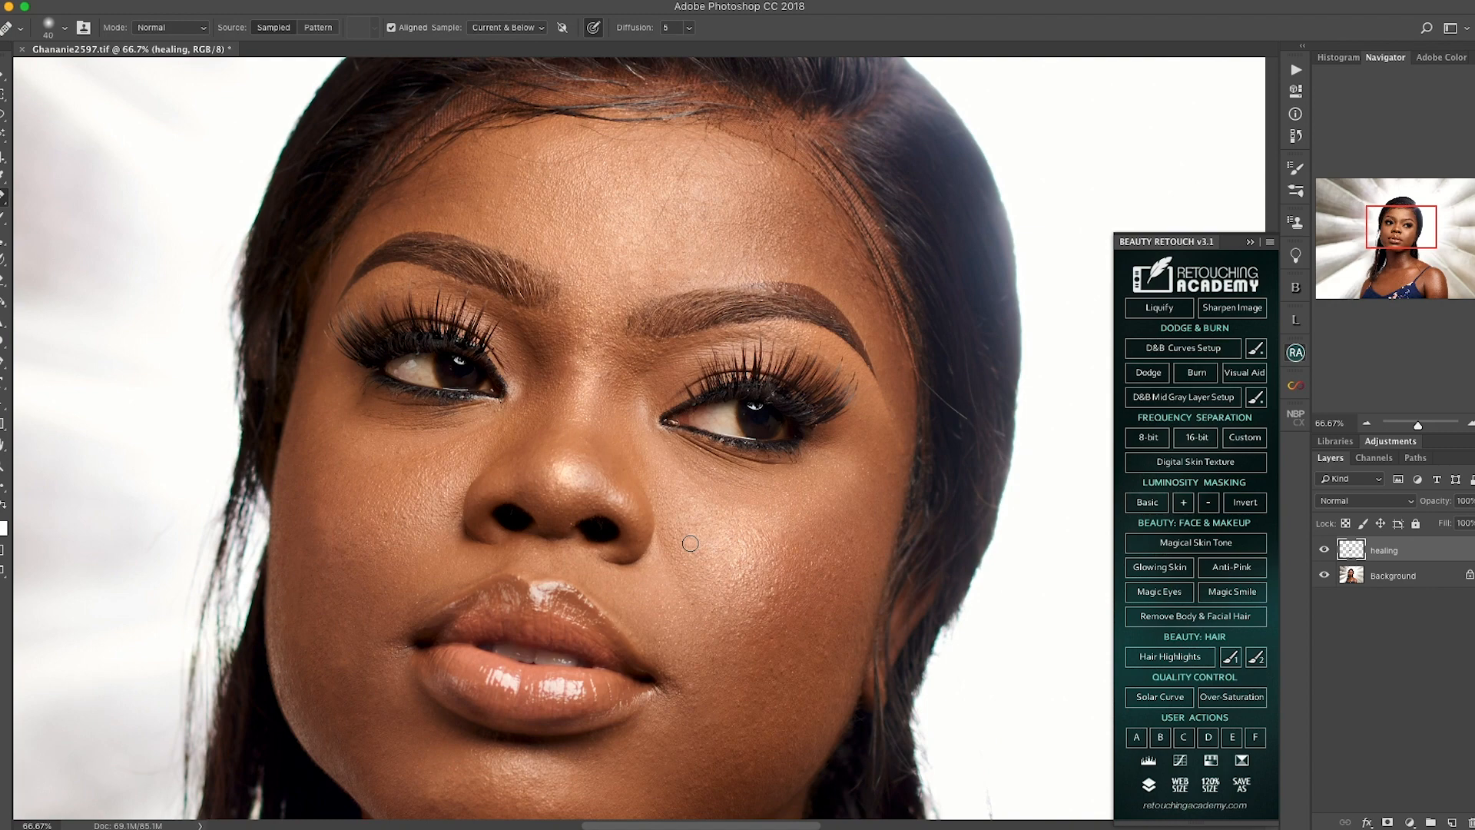
key(super+minus)
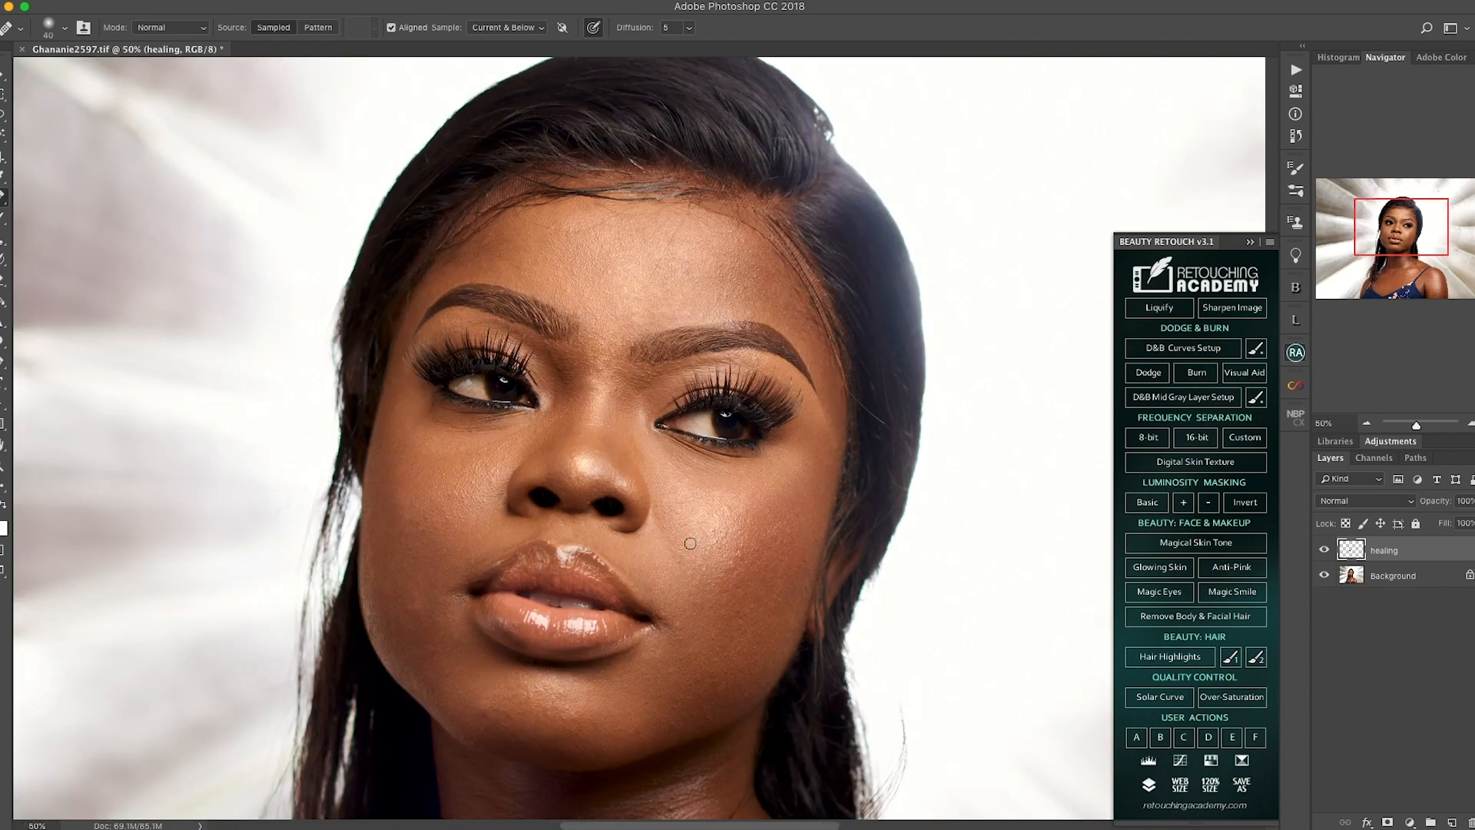
scroll(629, 590, down, 10)
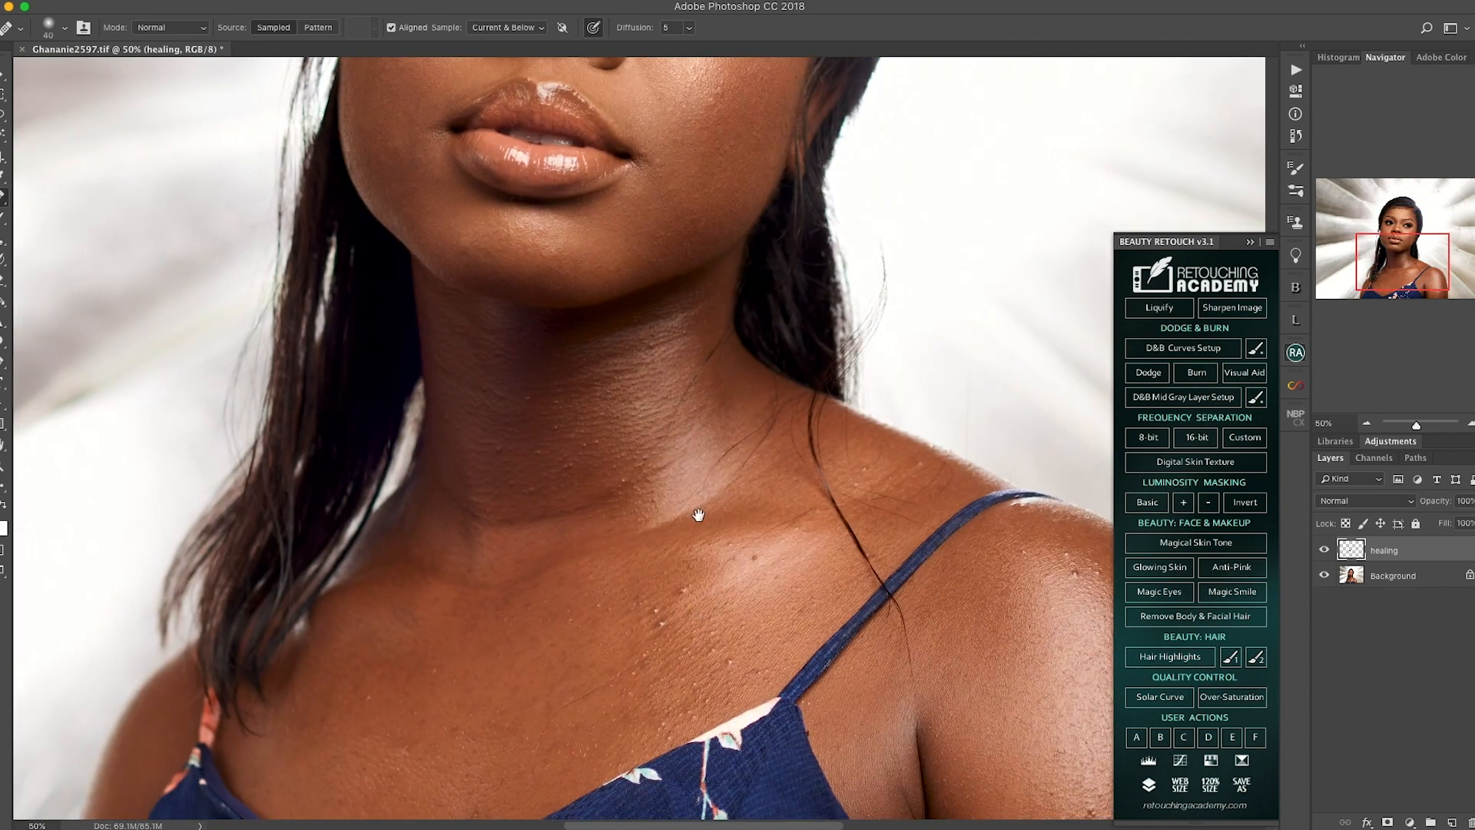
scroll(721, 503, up, 10)
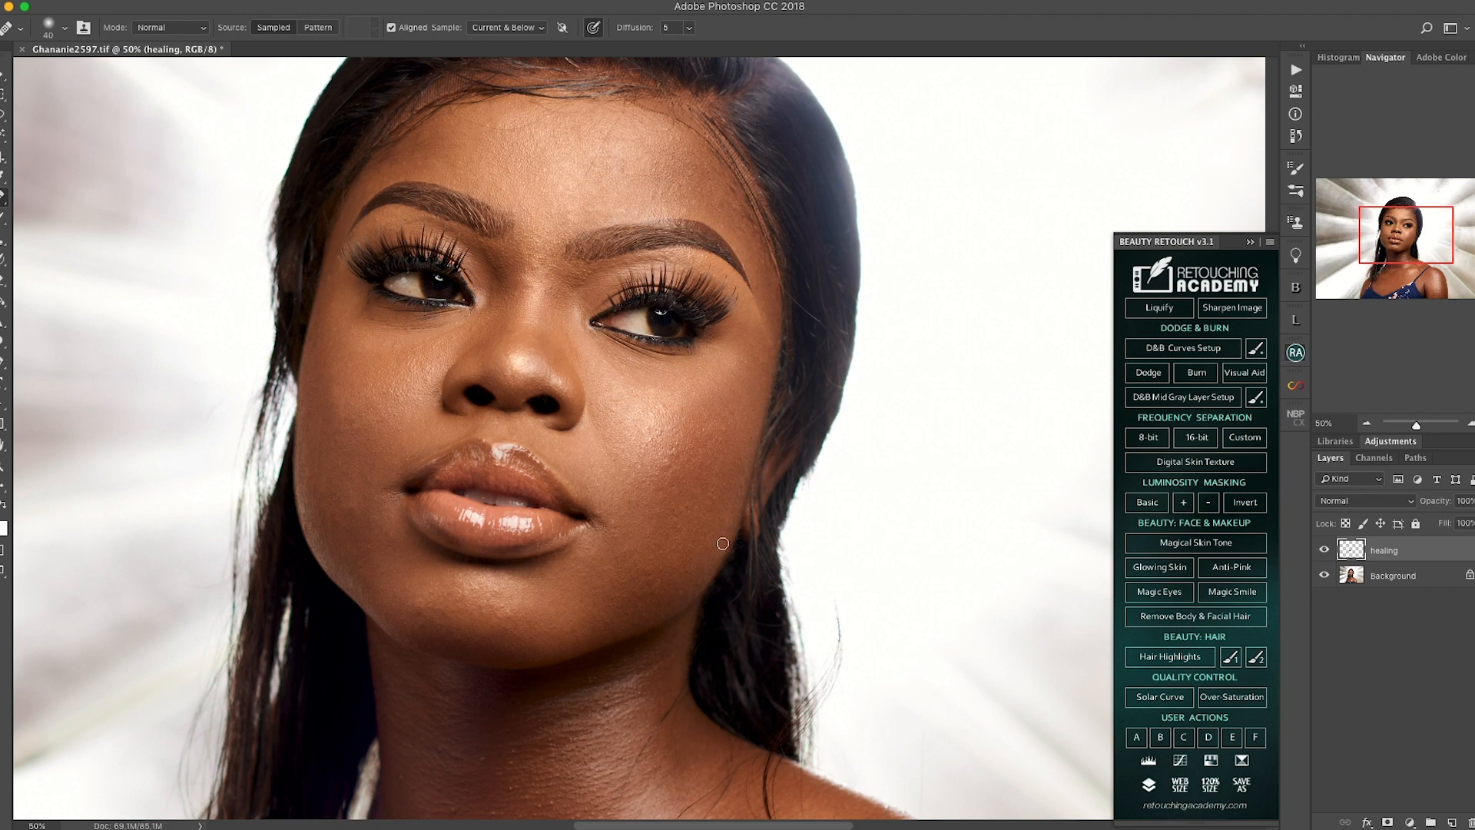
drag(749, 516, 724, 580)
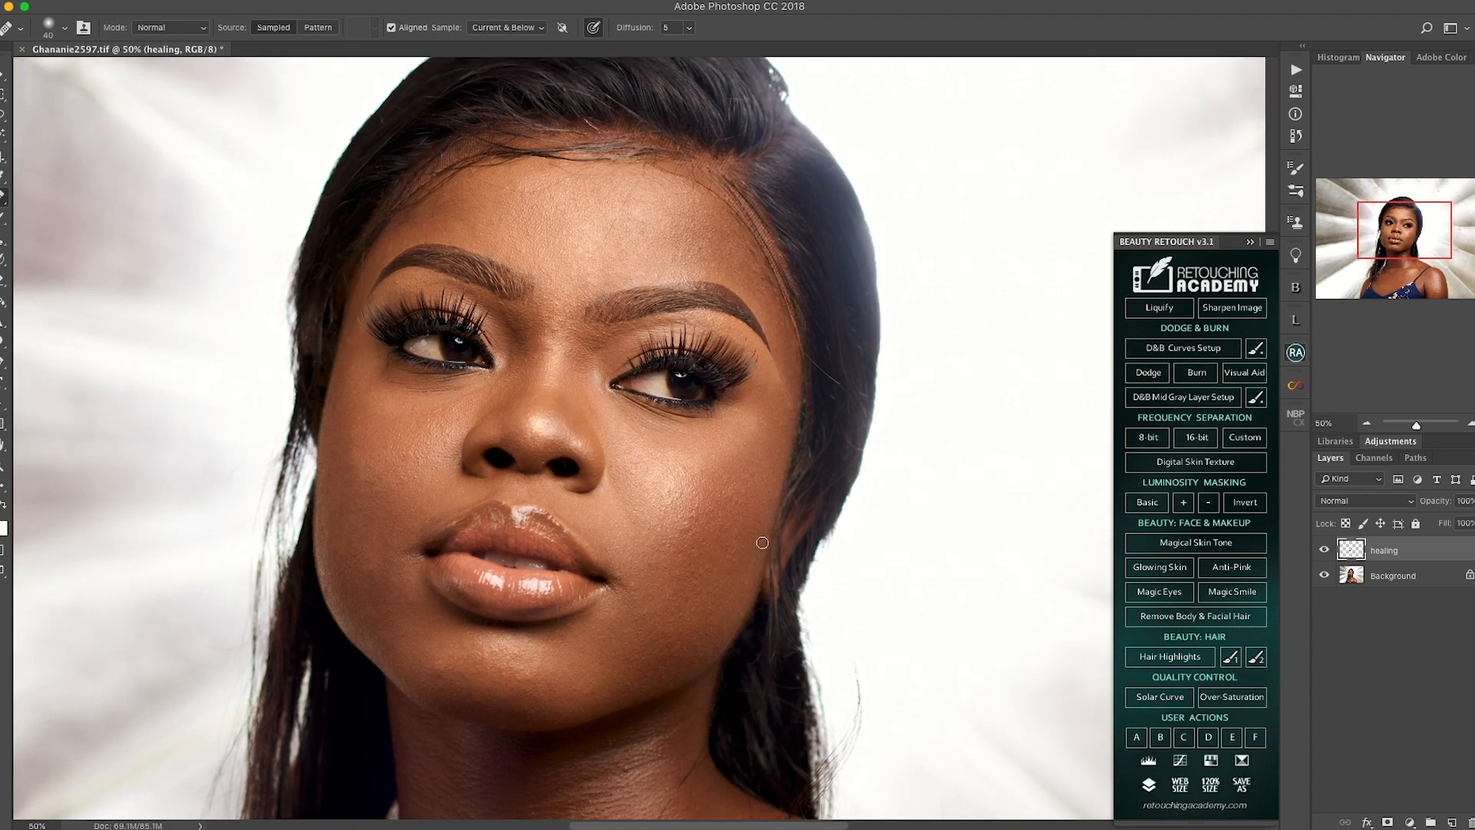